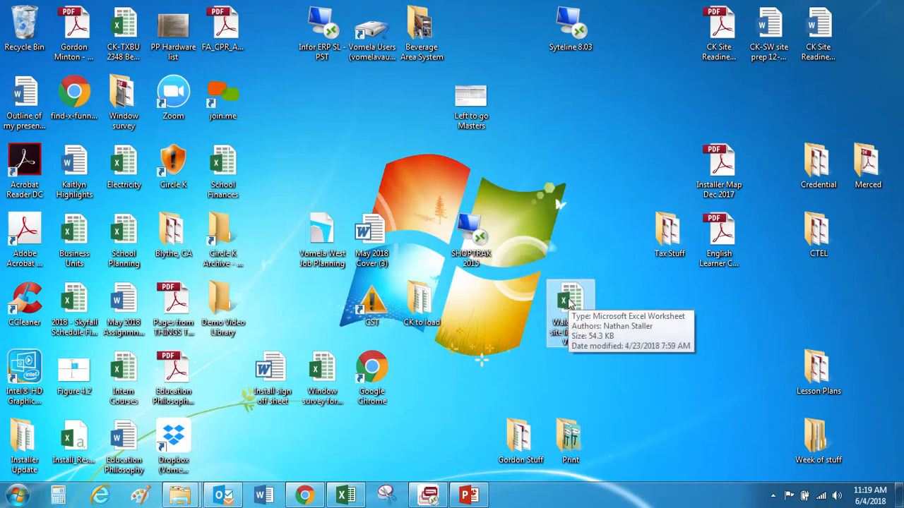
Open the Walgreens site list workbook from the desktop and delete the two blank rows directly below the header, rows 2 and 3
double_click(569, 302)
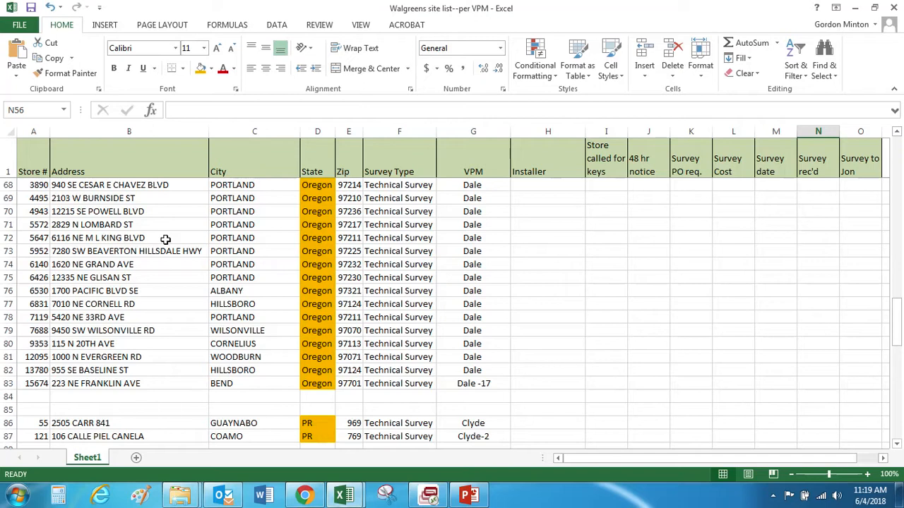
scroll(155, 260, "up", 18)
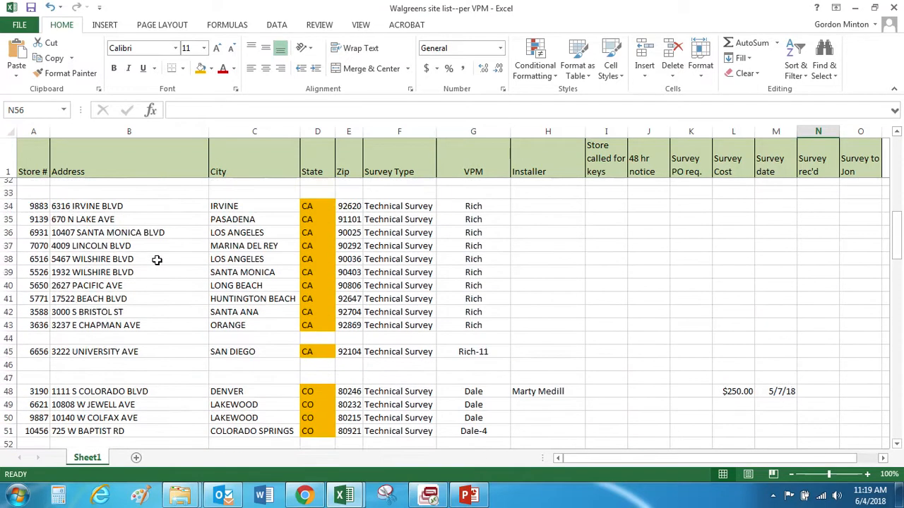
scroll(157, 260, "up", 4)
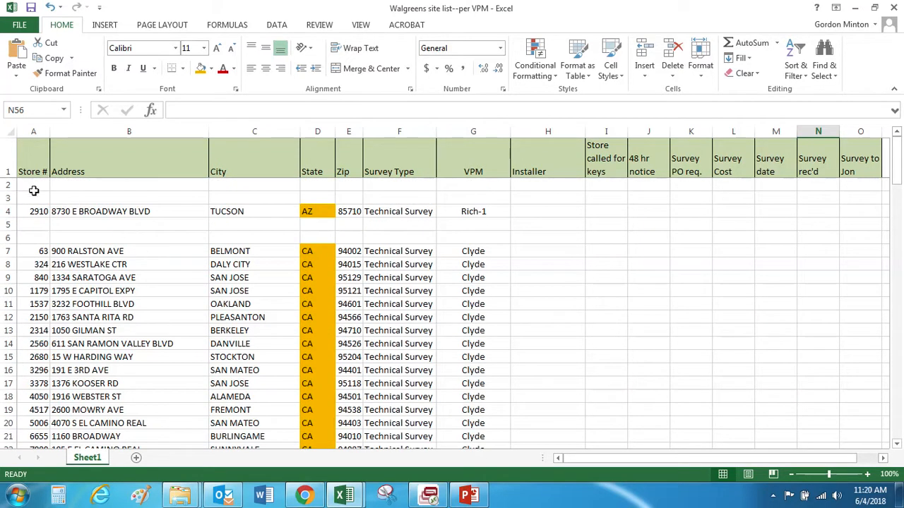
left_click_drag(8, 185, 9, 197)
right_click(80, 196)
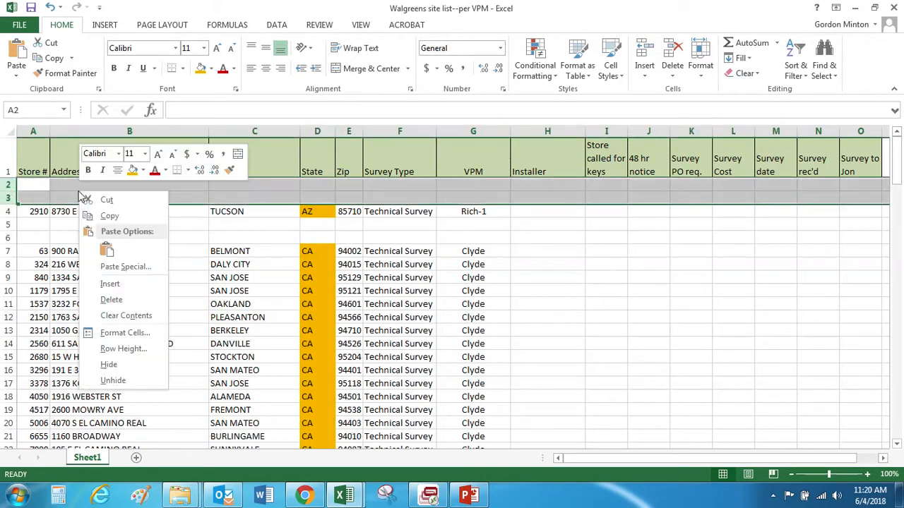
left_click(126, 299)
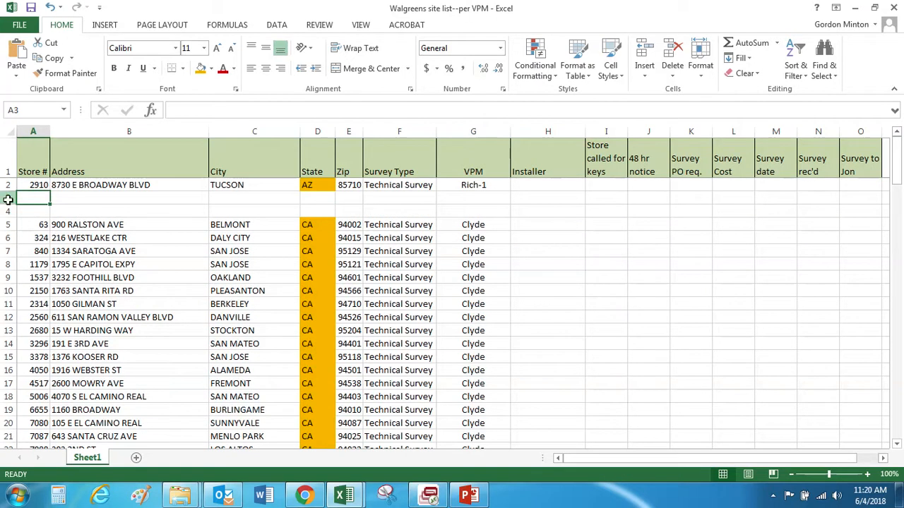
Delete the two blank rows between the AZ and CA stores and the four blank rows 26 to 29 within the CA stores
left_click_drag(10, 197, 10, 209)
right_click(114, 212)
left_click(145, 321)
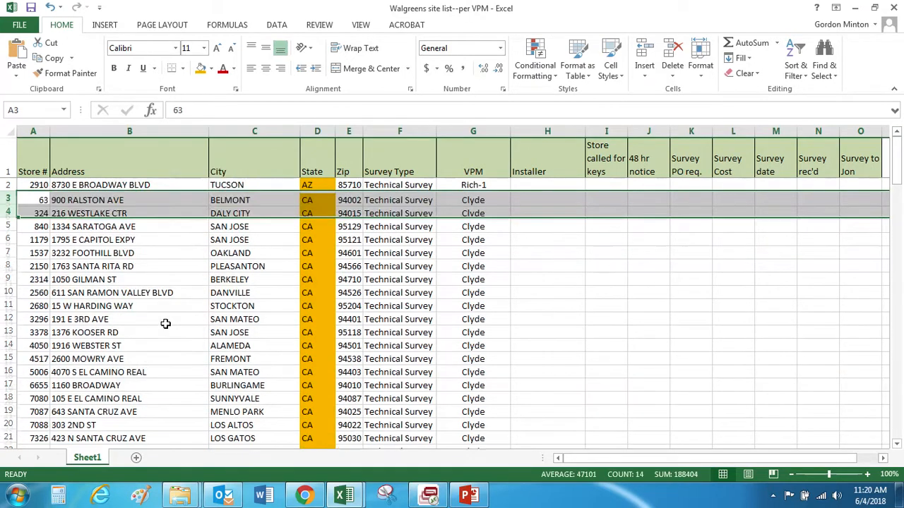
scroll(165, 323, "down", 3)
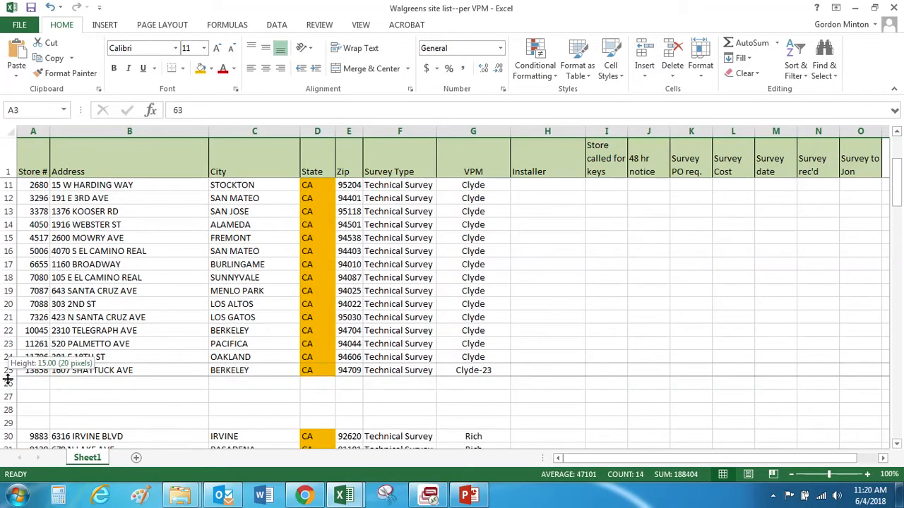
left_click_drag(10, 383, 9, 423)
right_click(109, 415)
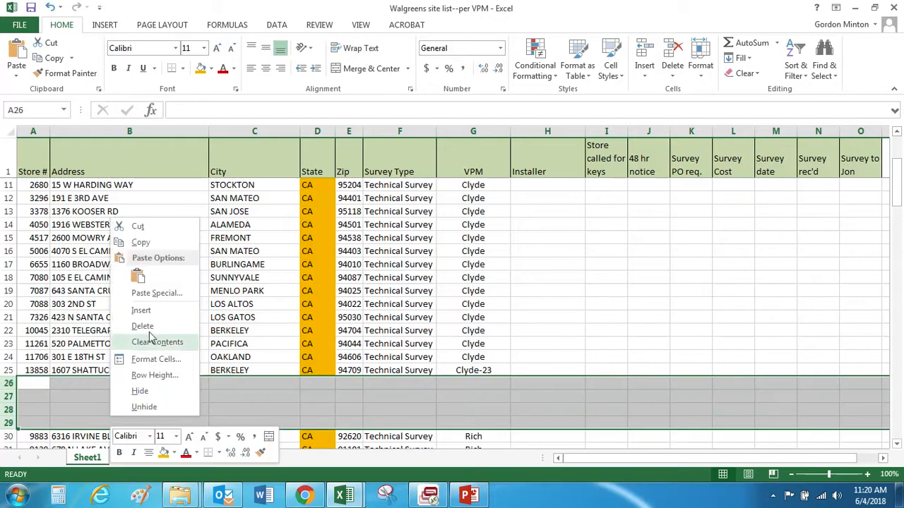
left_click(155, 326)
Delete the blank row above the San Diego store and the two blank rows between the CA and CO stores
scroll(120, 409, "down", 2)
scroll(120, 409, "down", 2)
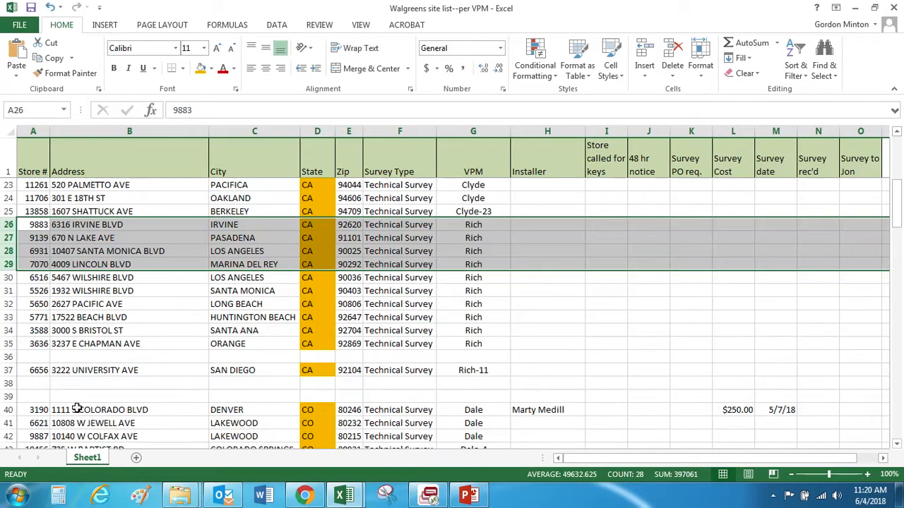
left_click(8, 357)
right_click(8, 356)
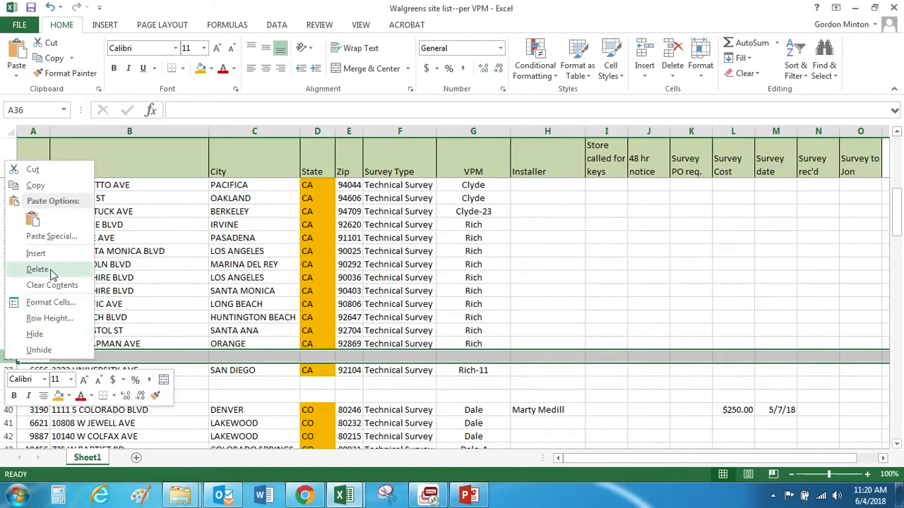
left_click(48, 270)
left_click_drag(9, 370, 25, 381)
right_click(71, 379)
left_click(113, 289)
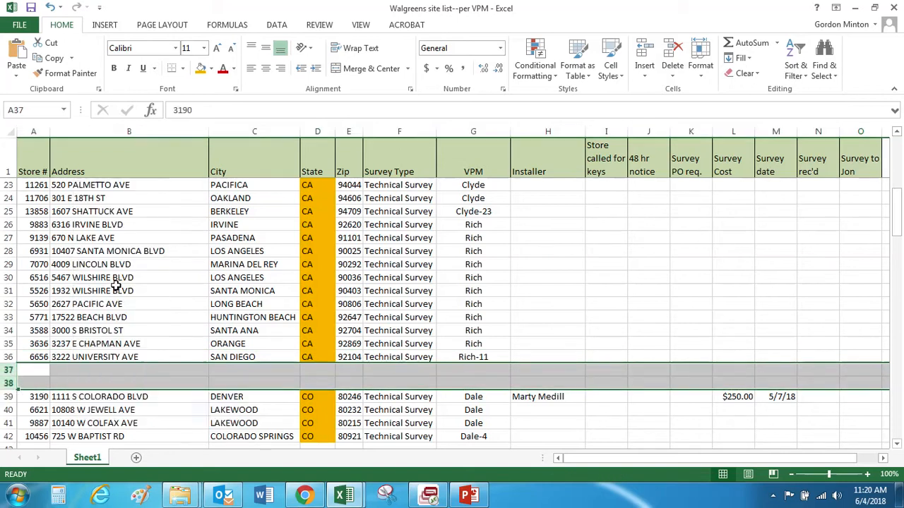
Delete the four blank rows between the CO and ID stores and the four between the ID and OK stores
scroll(173, 350, "down", 2)
left_click_drag(8, 343, 8, 383)
right_click(118, 358)
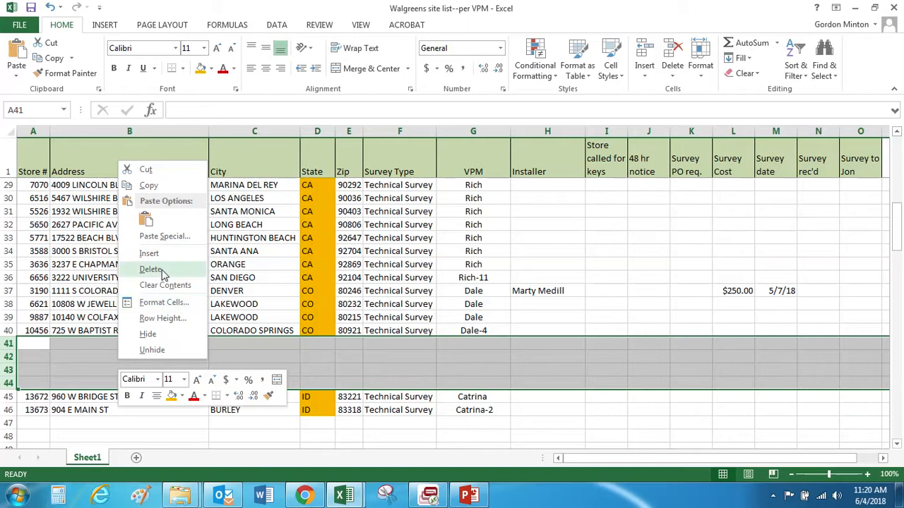
left_click(151, 266)
left_click(7, 379)
left_click_drag(7, 370, 16, 410)
right_click(162, 403)
left_click(194, 316)
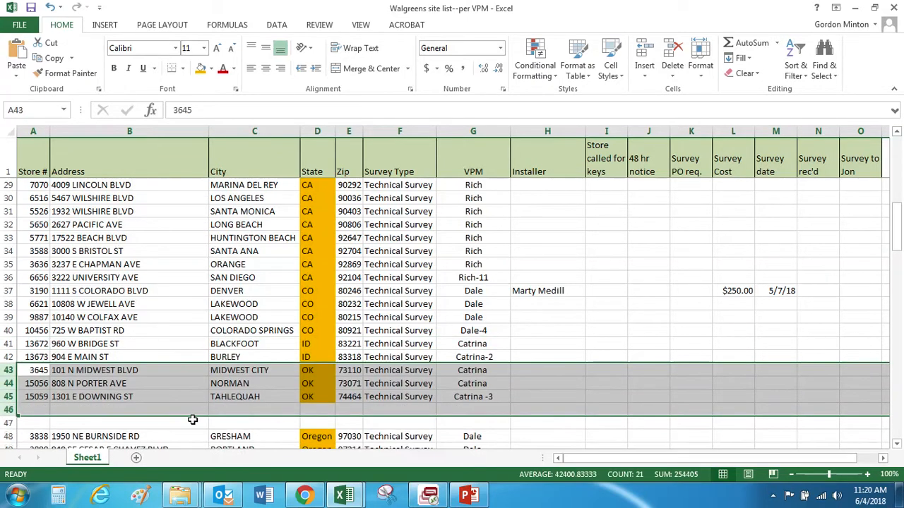
Delete the two blank rows between the OK and Oregon stores and the two between the Oregon and PR stores
scroll(40, 389, "down", 1)
left_click_drag(10, 370, 11, 384)
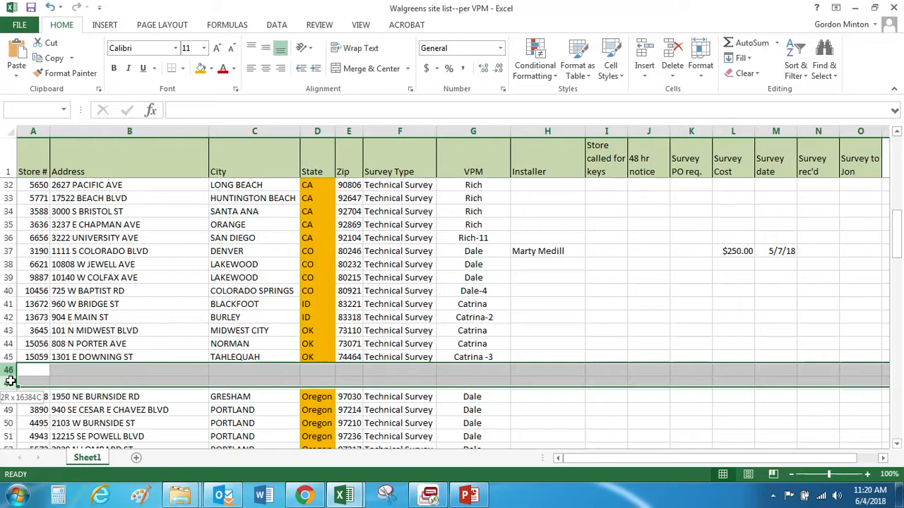
right_click(57, 381)
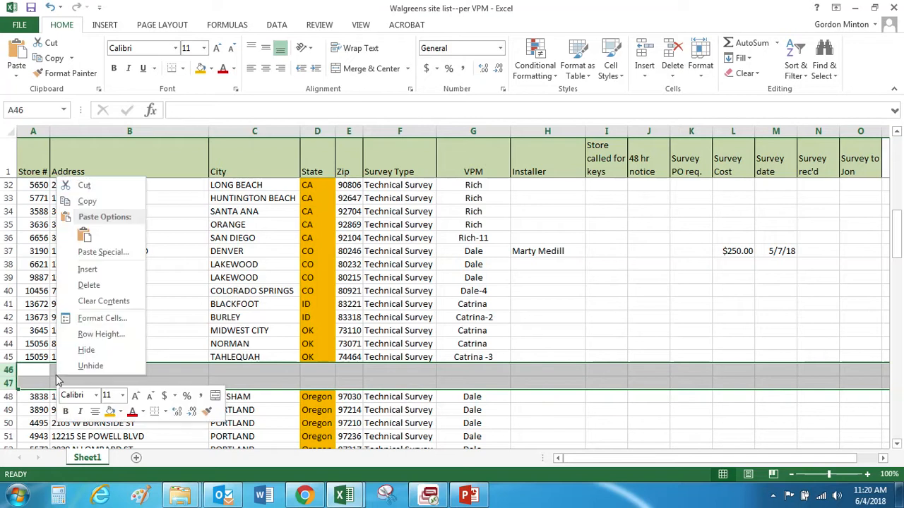
left_click(89, 284)
scroll(163, 390, "down", 1)
scroll(163, 390, "down", 5)
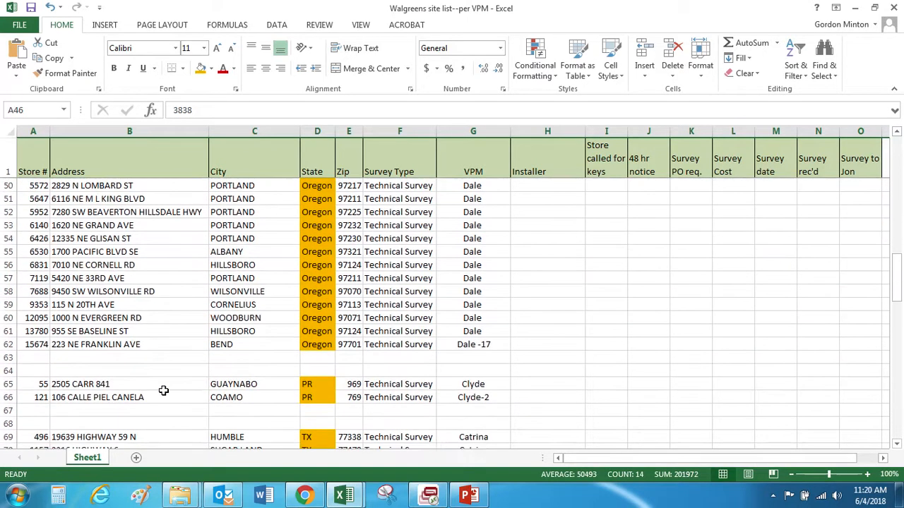
left_click(8, 359)
left_click_drag(8, 367, 10, 372)
right_click(62, 368)
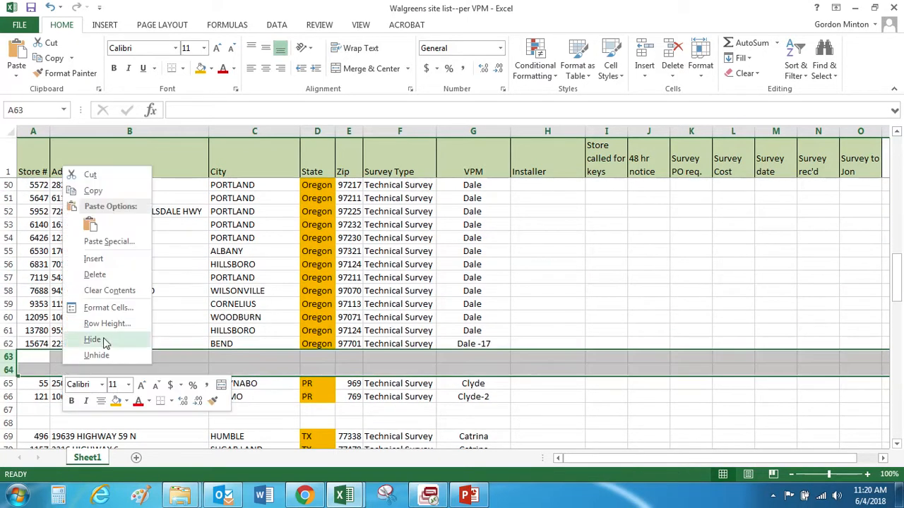
left_click(104, 274)
Delete the two blank rows between the PR and TX stores and the two between the TX and UT stores
scroll(105, 277, "down", 2)
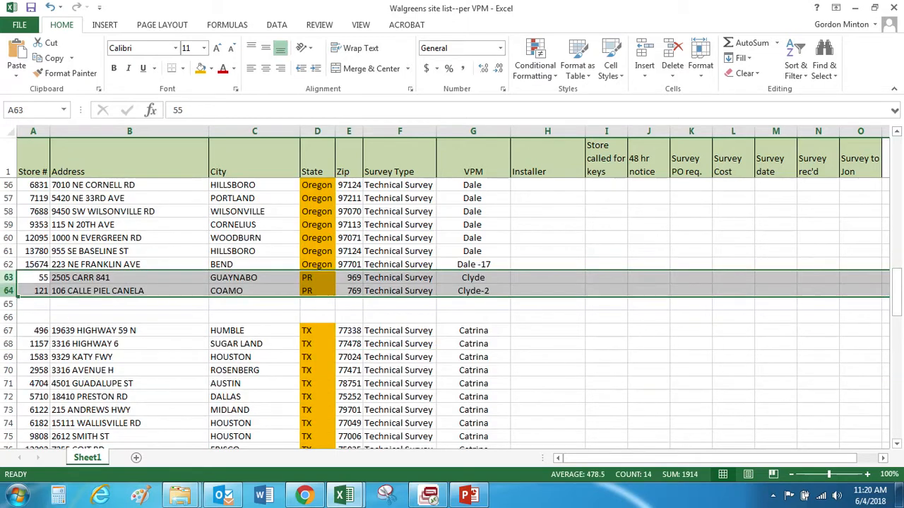
left_click_drag(5, 302, 10, 316)
right_click(83, 316)
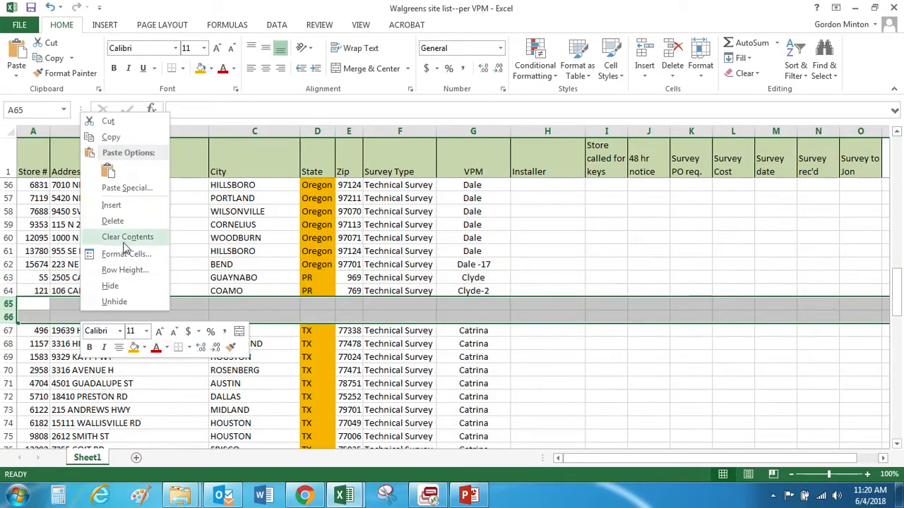
left_click(133, 226)
scroll(279, 379, "down", 2)
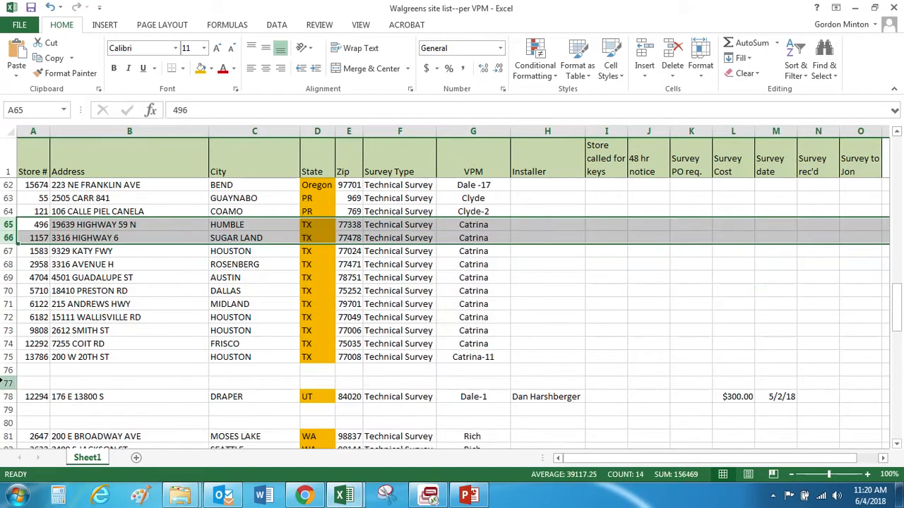
left_click_drag(6, 370, 7, 382)
right_click(74, 375)
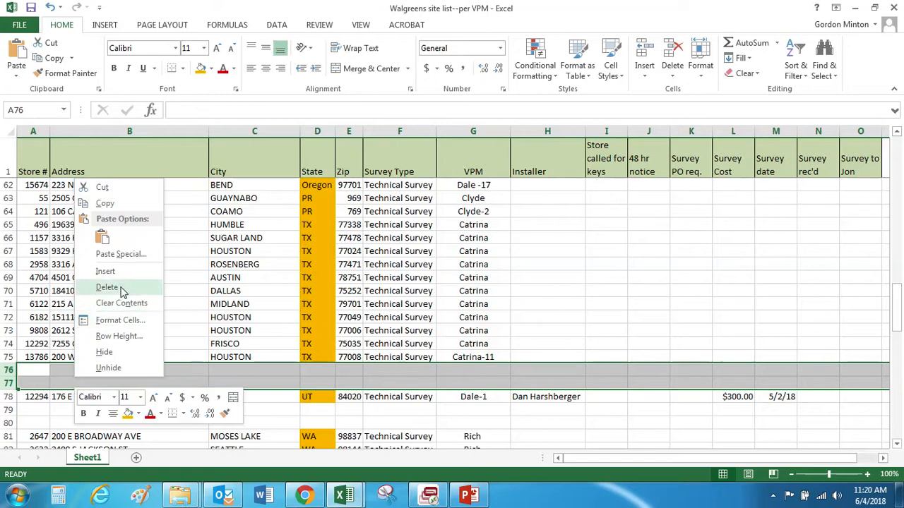
left_click(108, 287)
Delete the two blank rows between the UT and WA stores and the two between the WA and WY stores
scroll(162, 346, "down", 1)
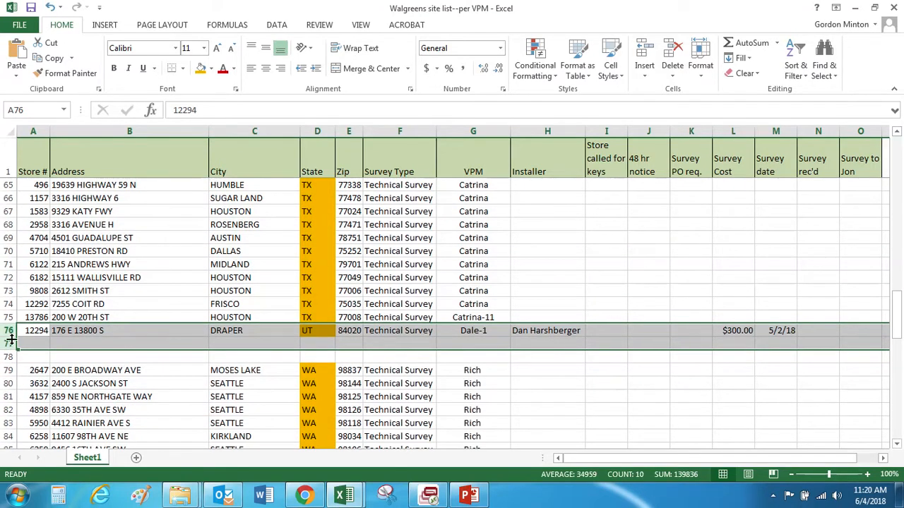
left_click_drag(11, 343, 11, 356)
right_click(74, 356)
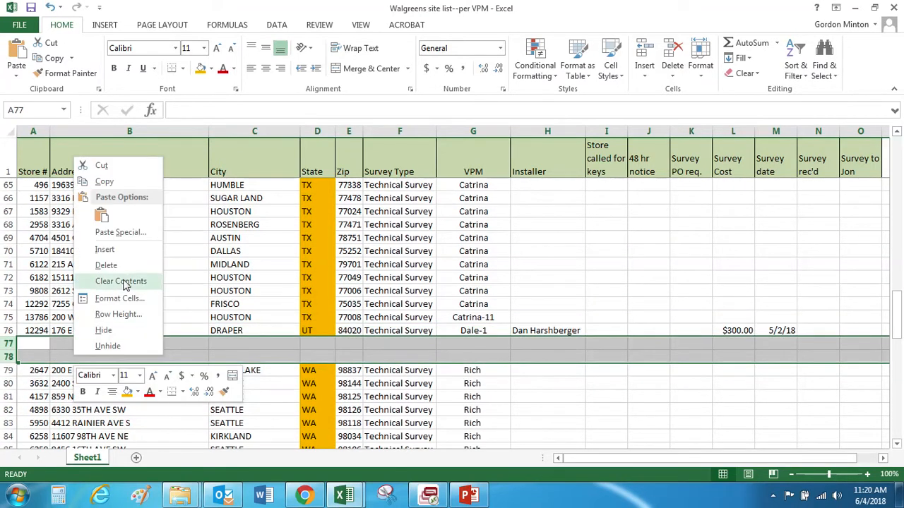
left_click(108, 264)
scroll(204, 355, "down", 3)
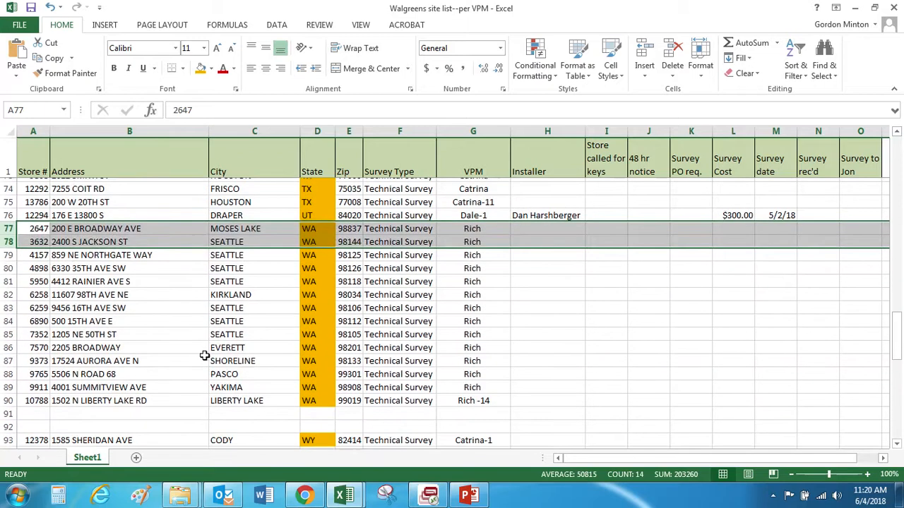
scroll(204, 355, "down", 2)
left_click_drag(5, 330, 7, 345)
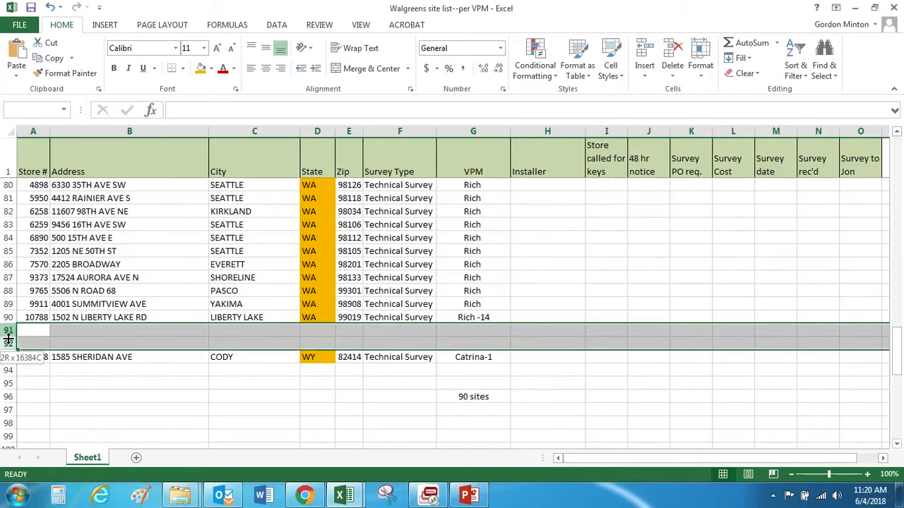
right_click(85, 343)
left_click(147, 253)
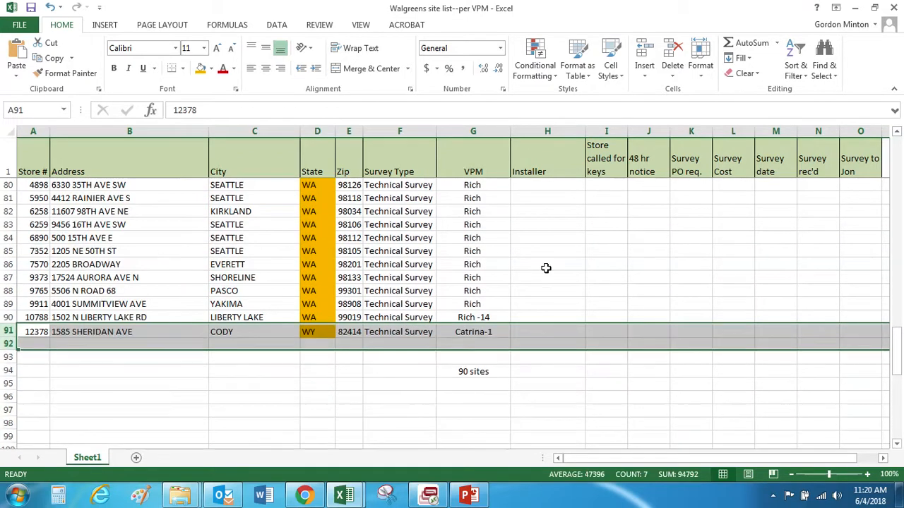
Save the site list to the Desktop in CSV (Comma delimited) format under its existing name, keeping that format despite possible feature loss
left_click(558, 264)
scroll(559, 263, "up", 8)
scroll(559, 263, "up", 18)
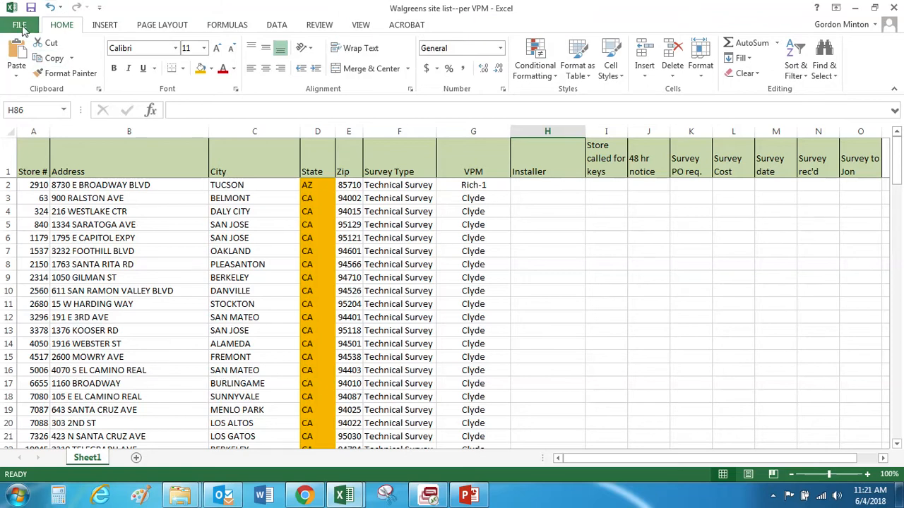
left_click(20, 25)
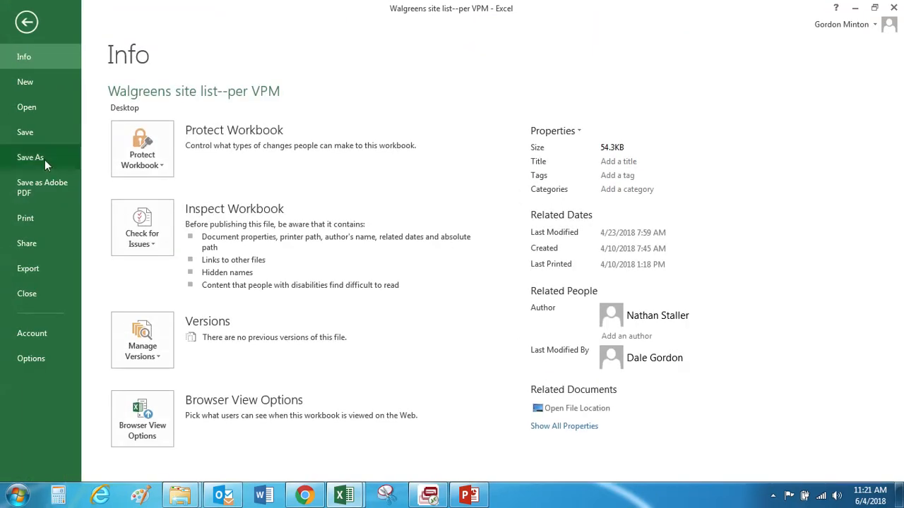
left_click(45, 160)
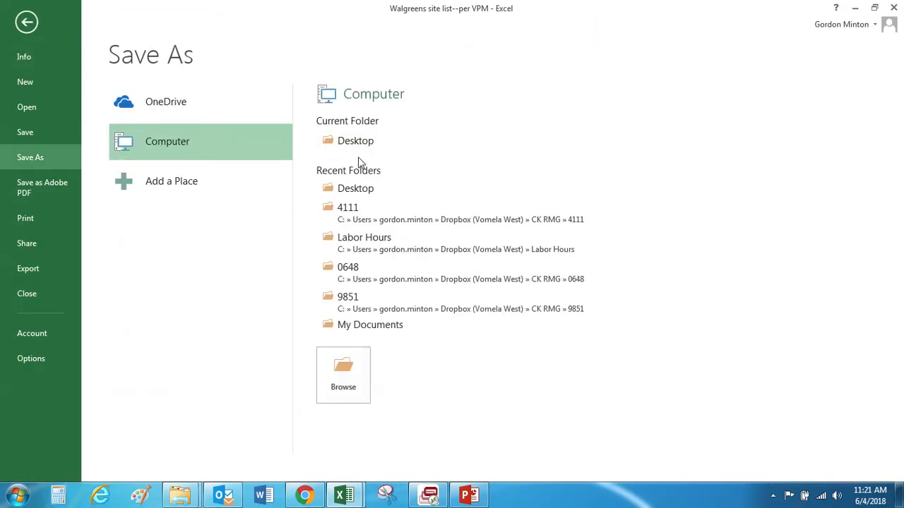
left_click(342, 143)
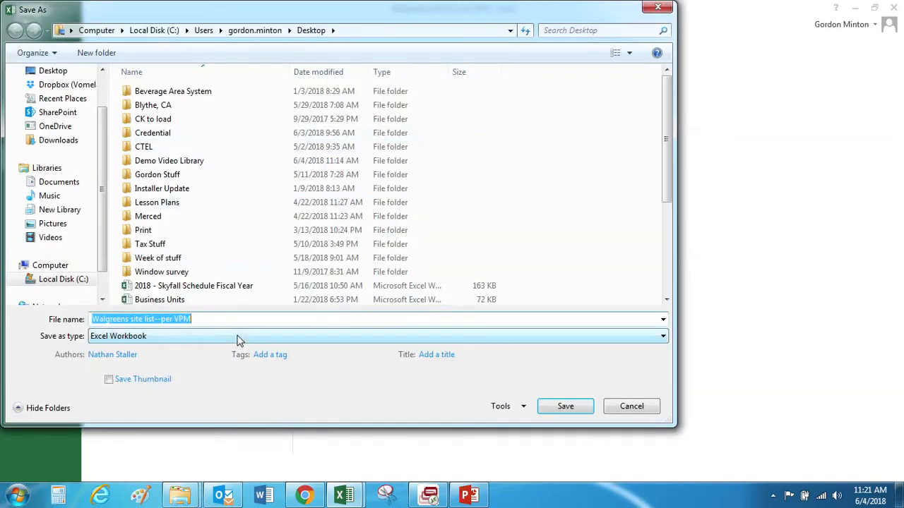
left_click(237, 337)
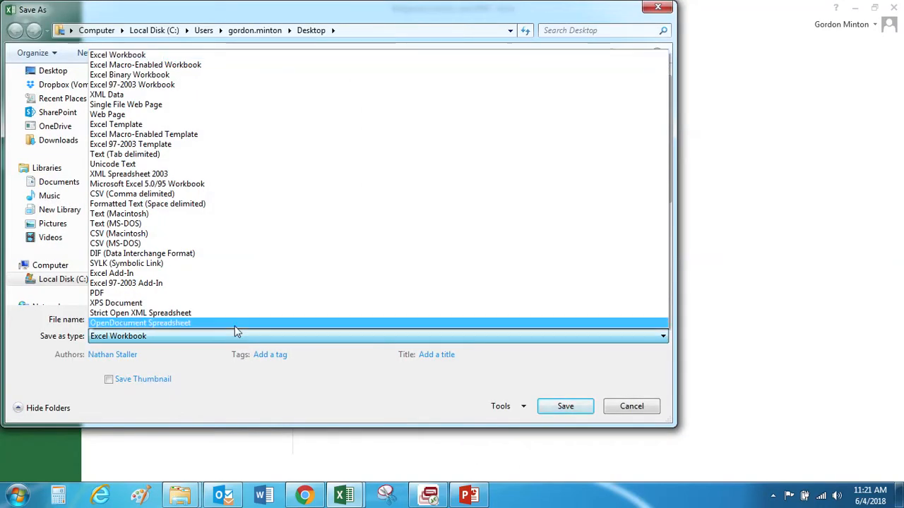
left_click(176, 199)
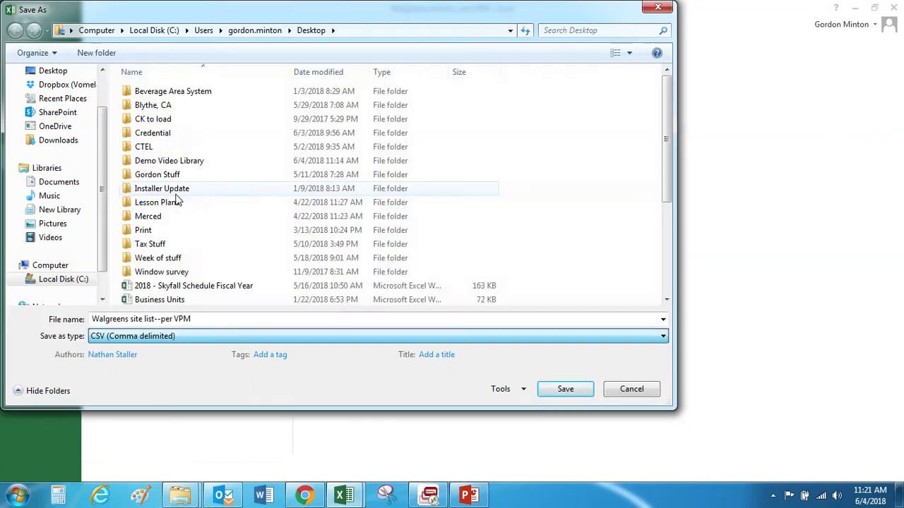
left_click(561, 392)
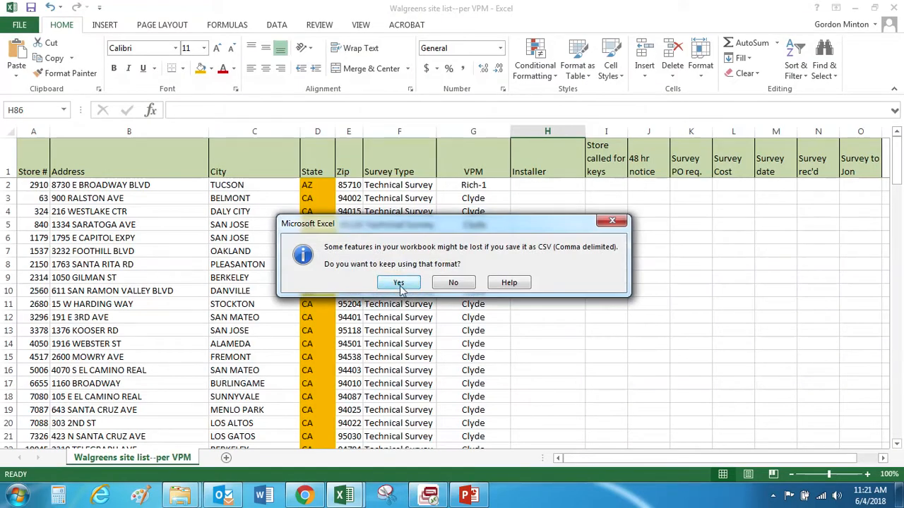
left_click(400, 283)
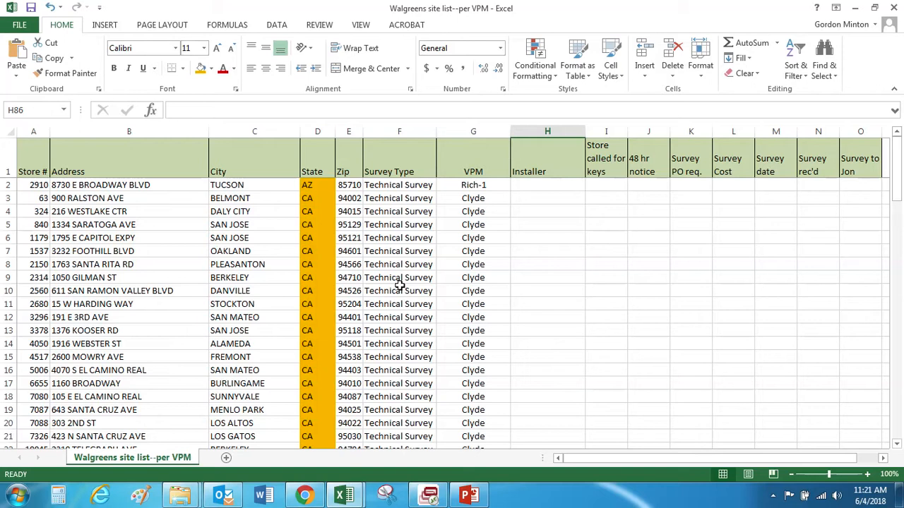
scroll(518, 337, "down", 5)
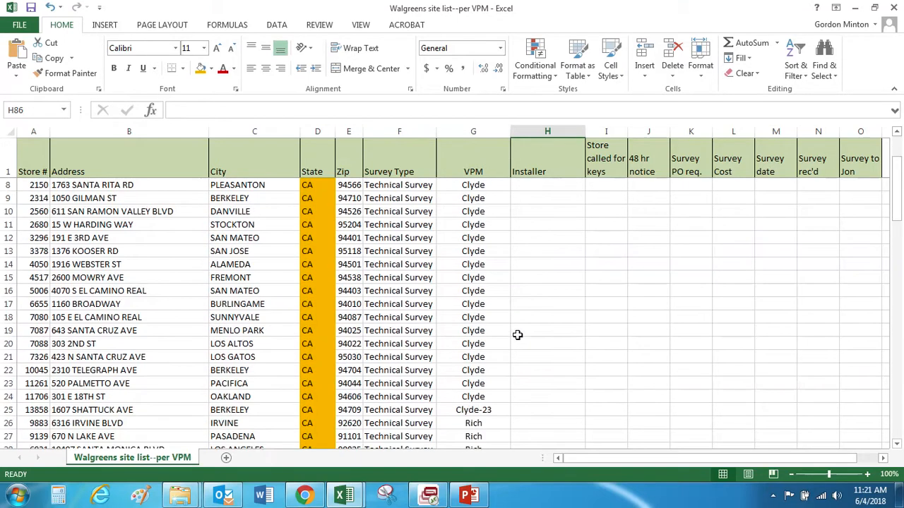
Switch to Quickbase in Chrome and open the Vomela Database app from the list of apps
scroll(517, 339, "down", 5)
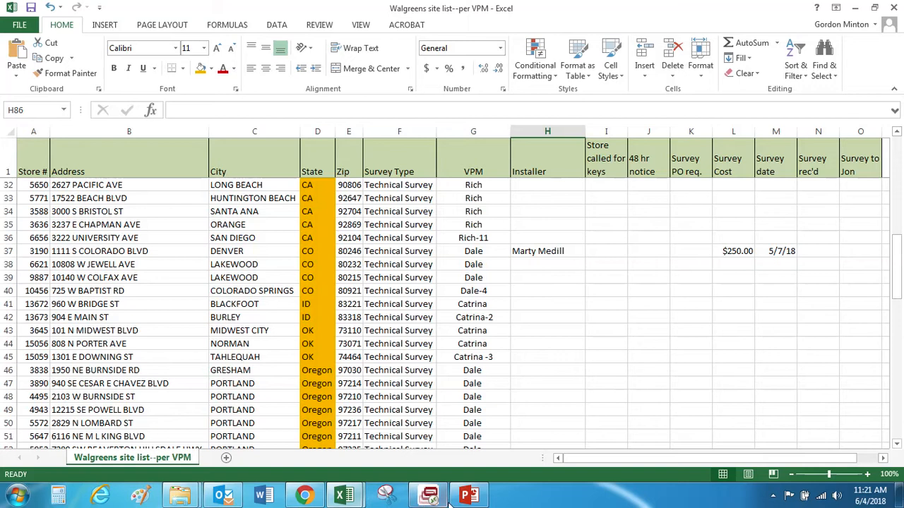
left_click(304, 497)
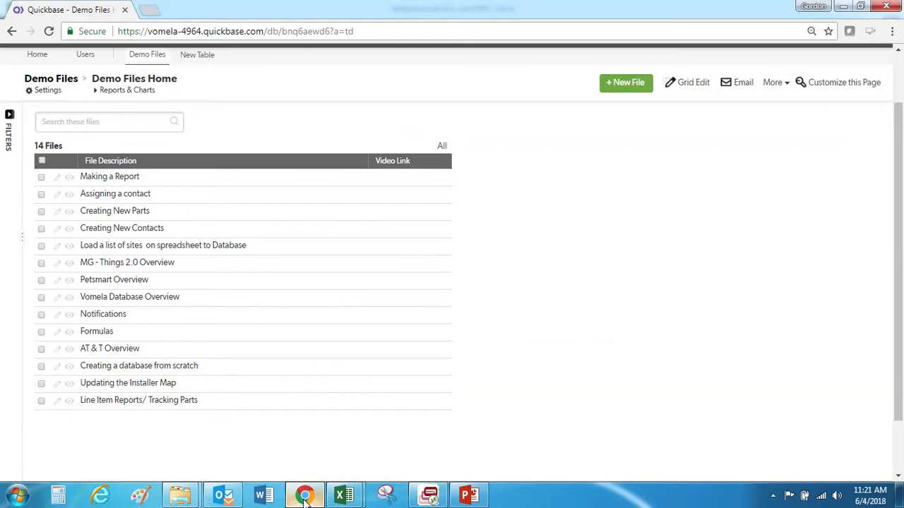
scroll(279, 143, "up", 1)
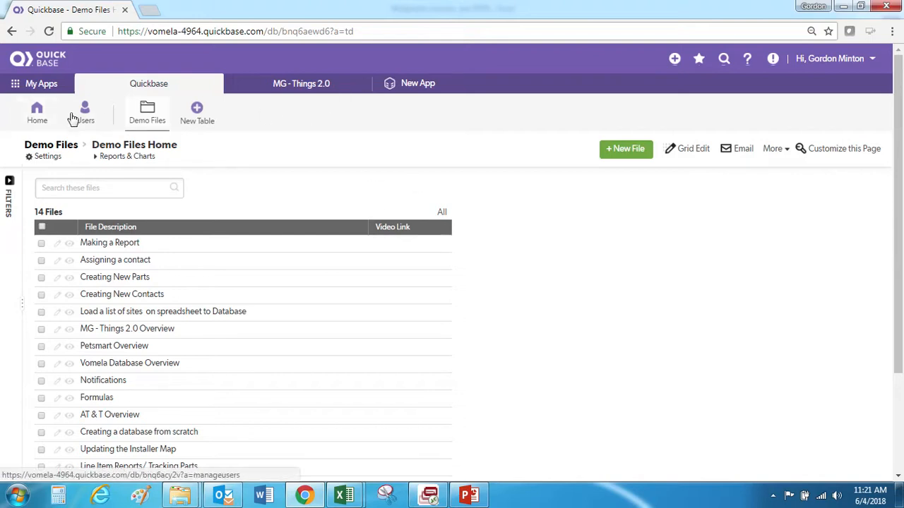
left_click(44, 90)
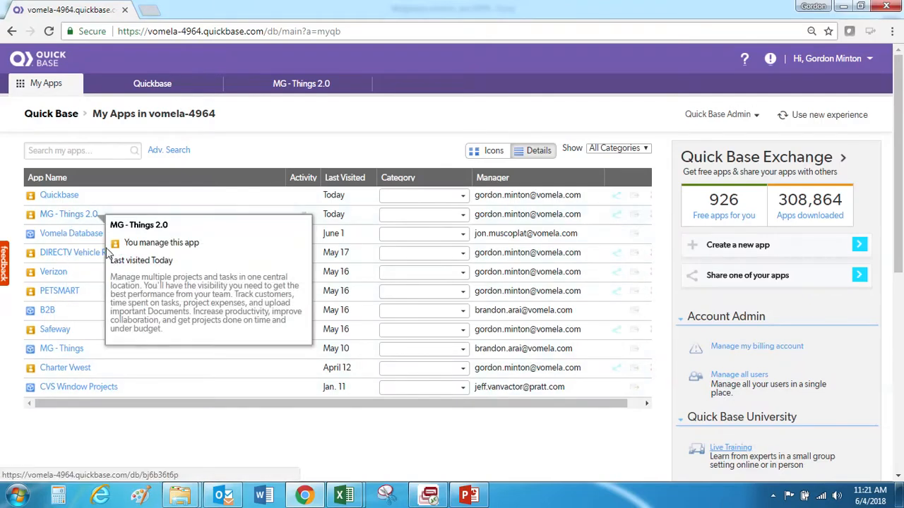
left_click(79, 240)
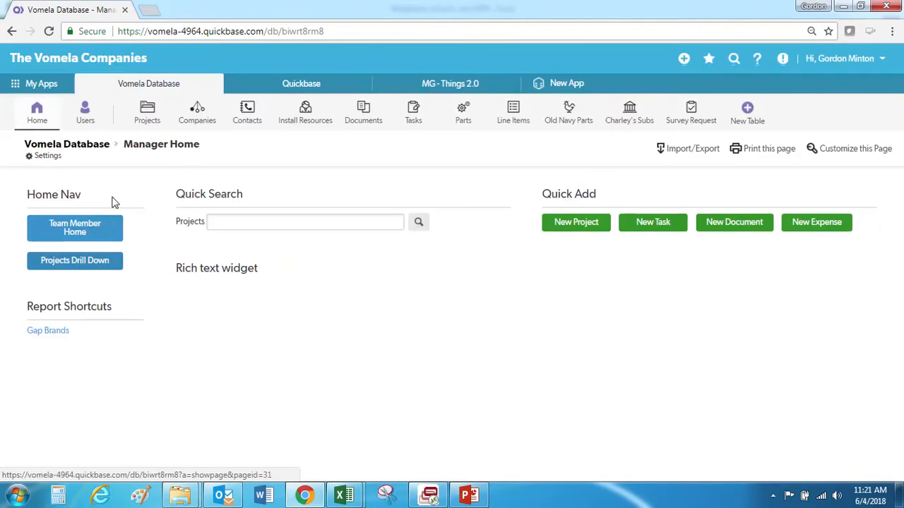
Copy the Vomela Database app without its data through App management, copying users and roles separately
left_click(49, 160)
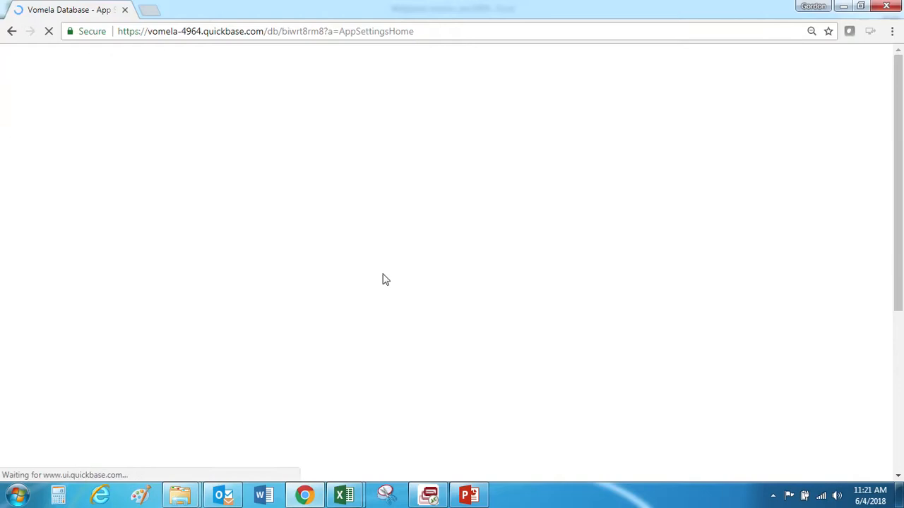
scroll(323, 376, "down", 1)
scroll(320, 375, "down", 2)
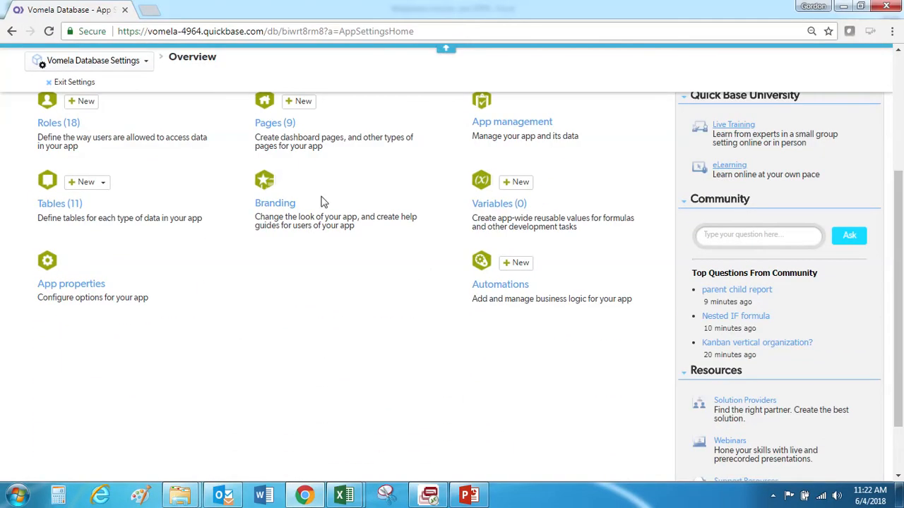
left_click(520, 124)
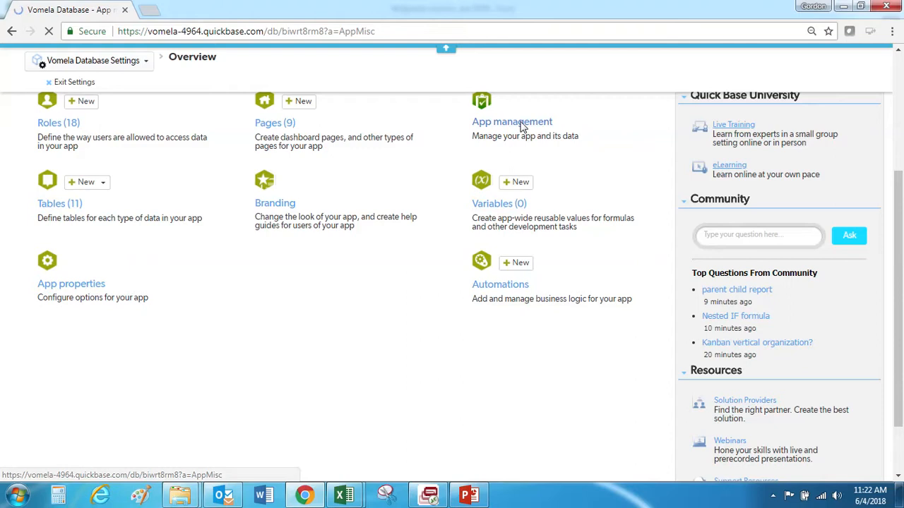
scroll(289, 317, "down", 4)
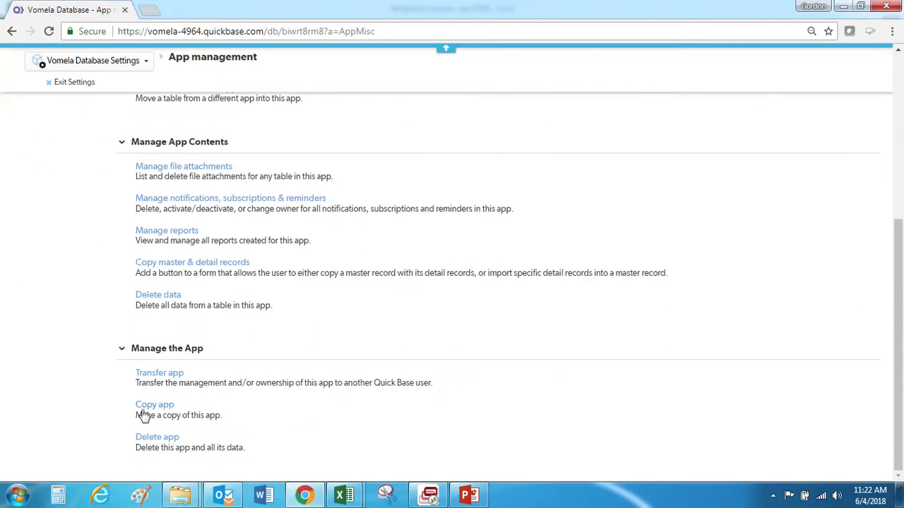
left_click(145, 409)
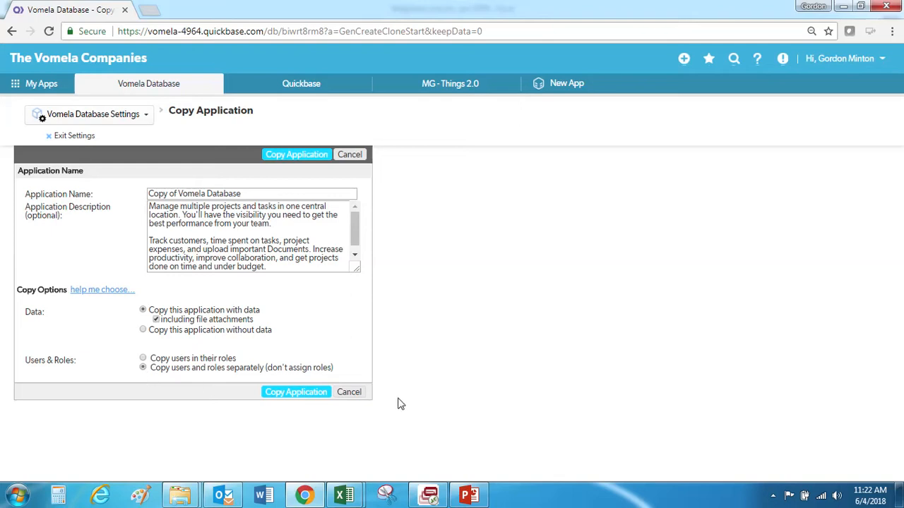
left_click(144, 331)
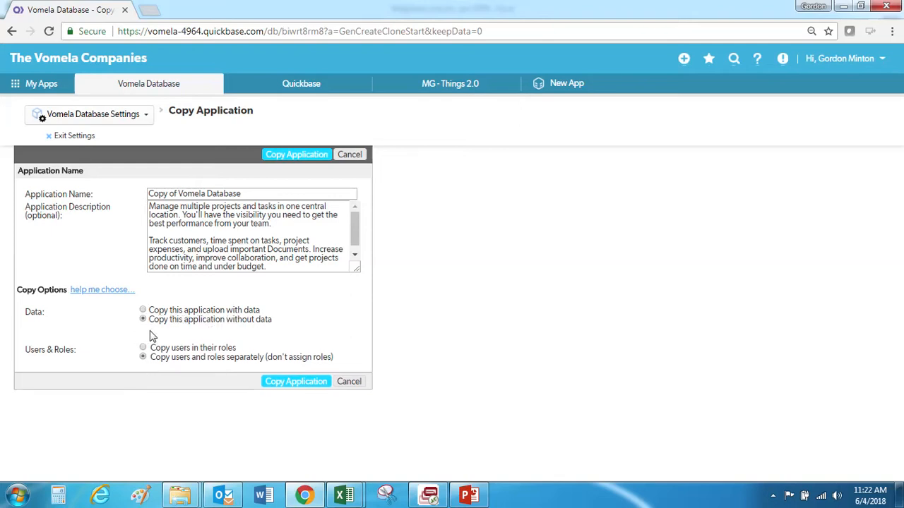
left_click(316, 386)
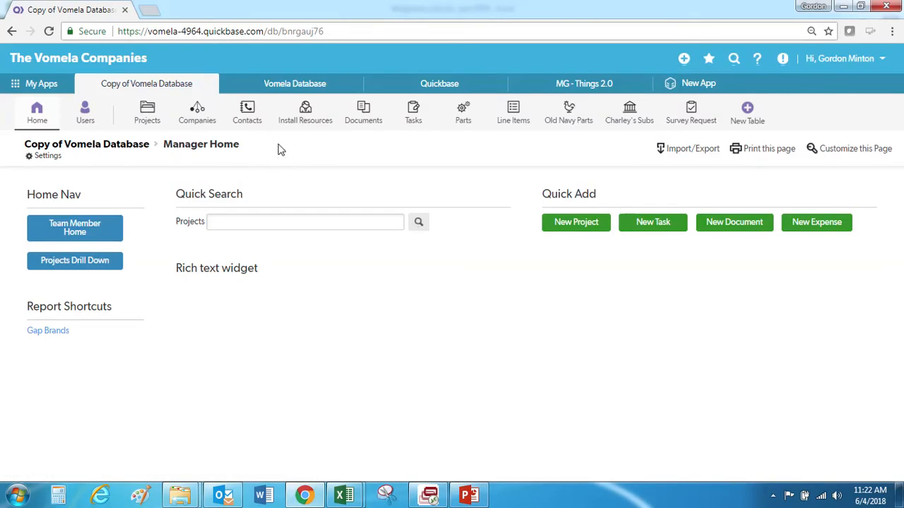
Remove all users except the Administrator from the copied app
left_click(147, 113)
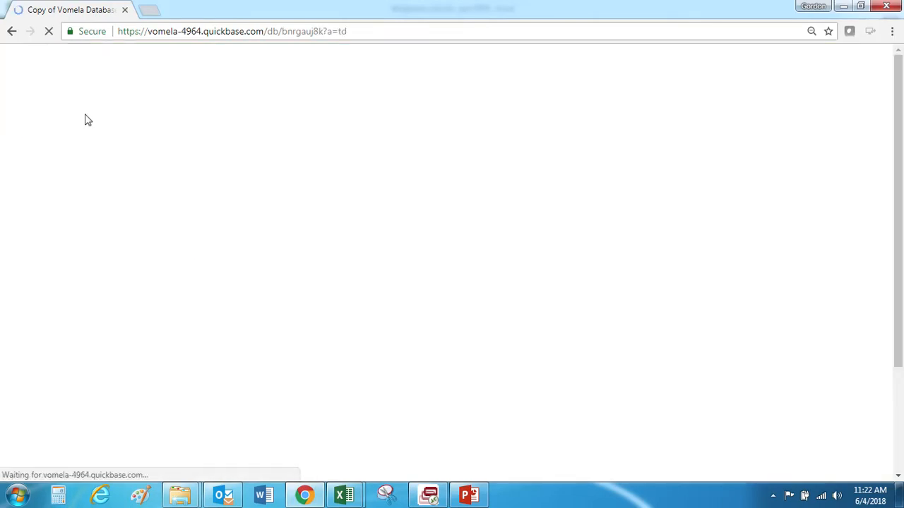
left_click(85, 118)
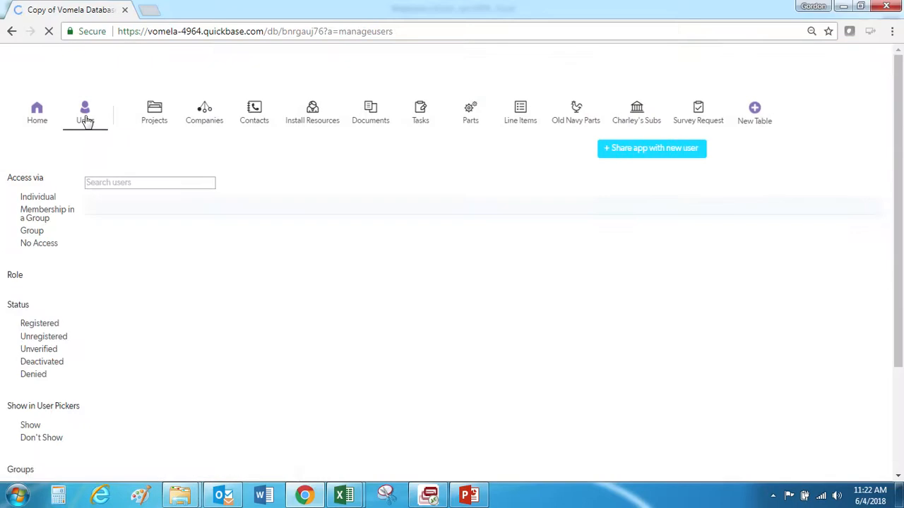
left_click(111, 237)
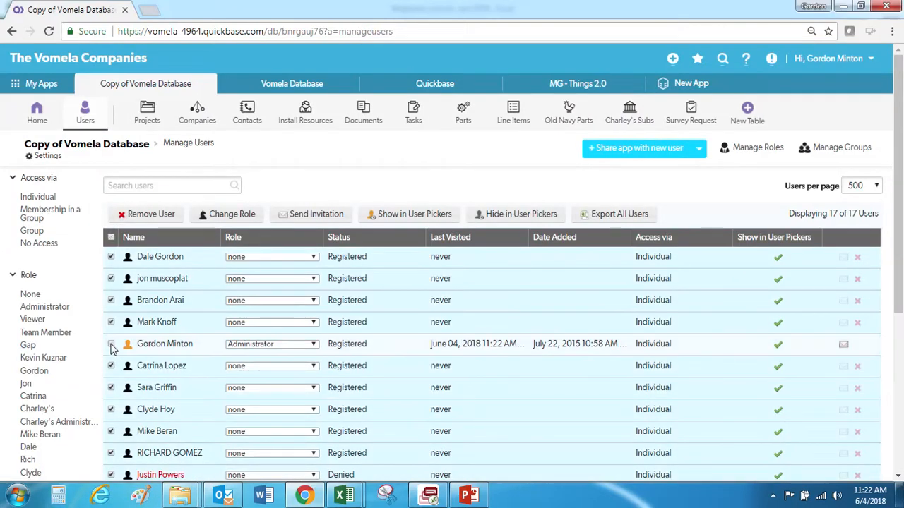
left_click(138, 222)
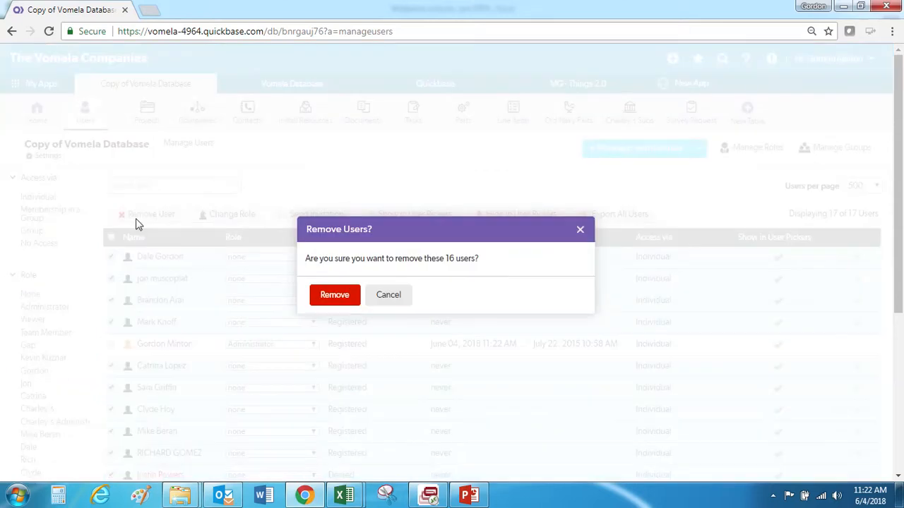
left_click(343, 303)
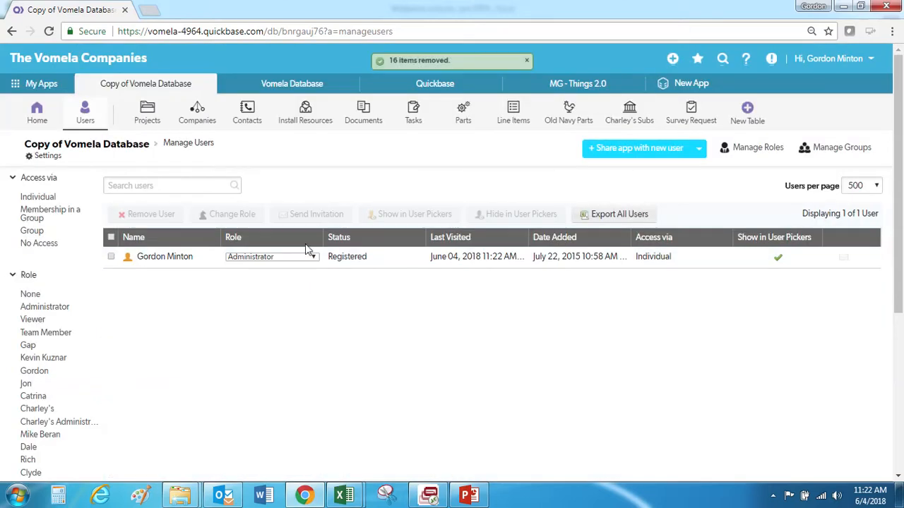
Set up an import from a file into the Projects table of the copied app
left_click(146, 111)
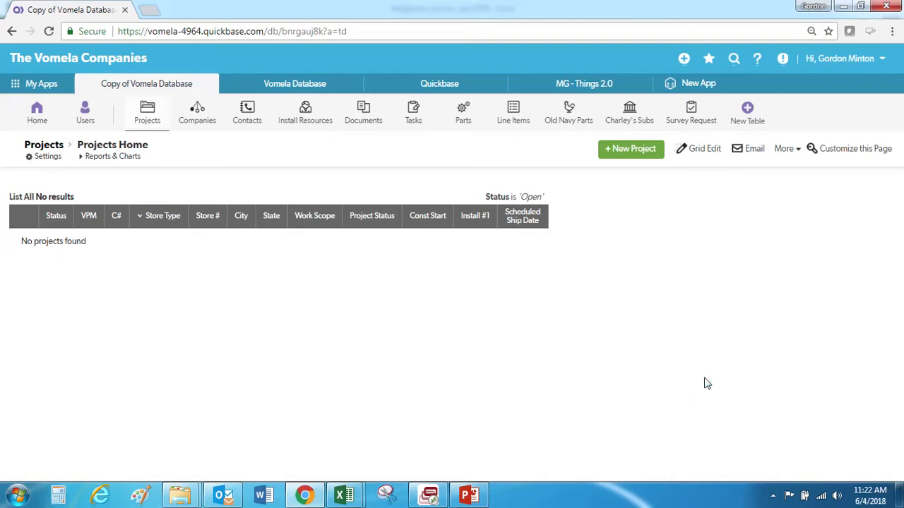
left_click(792, 155)
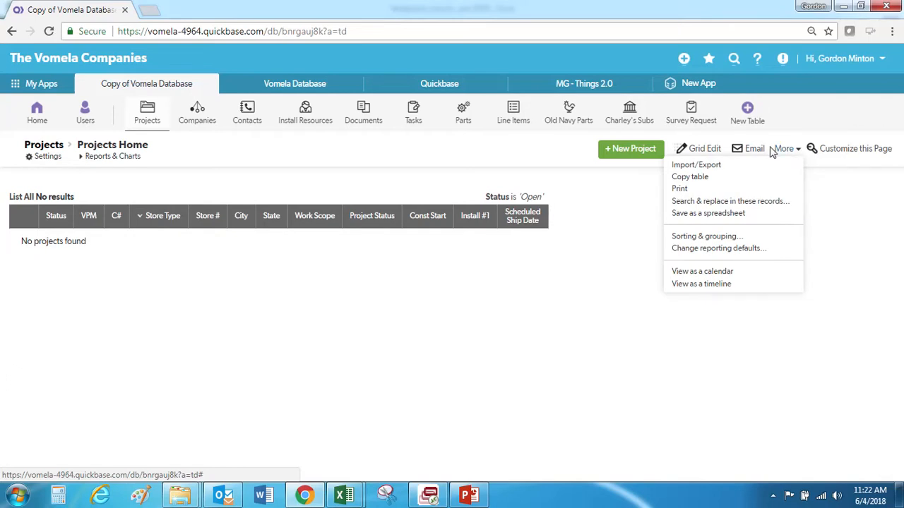
left_click(727, 169)
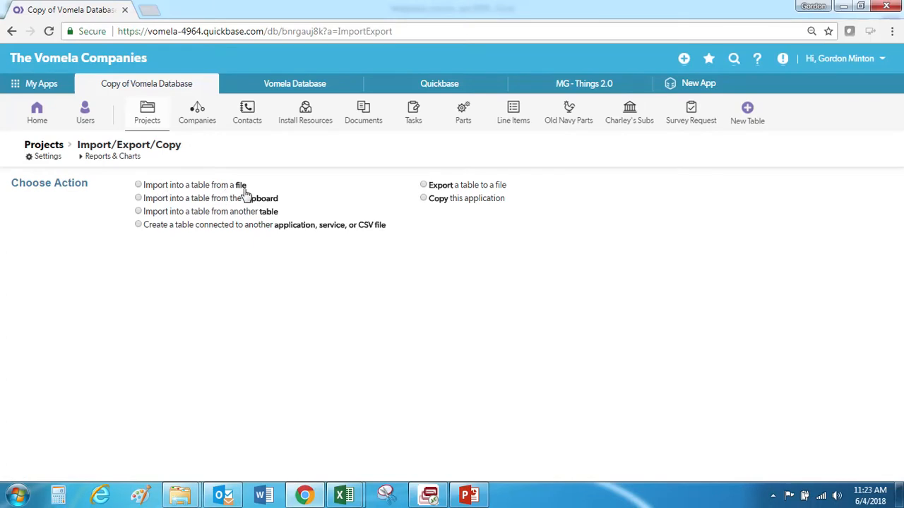
left_click(140, 186)
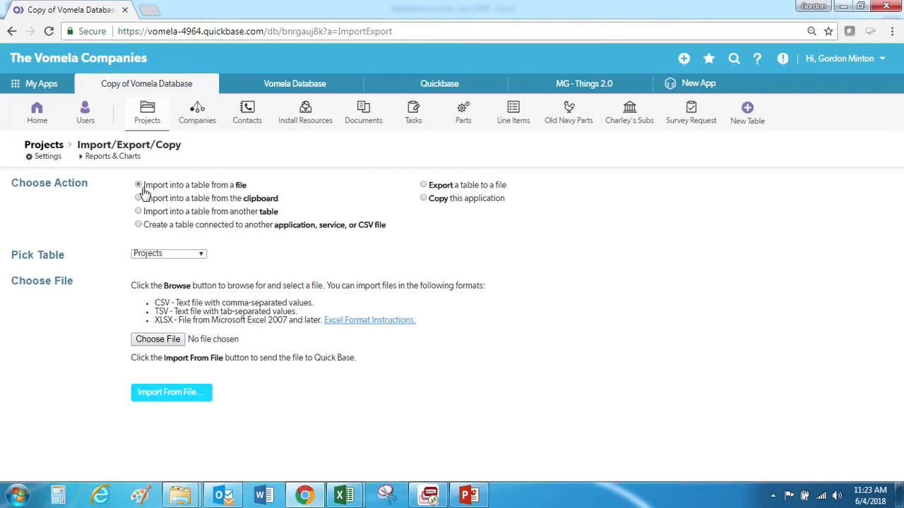
left_click(163, 255)
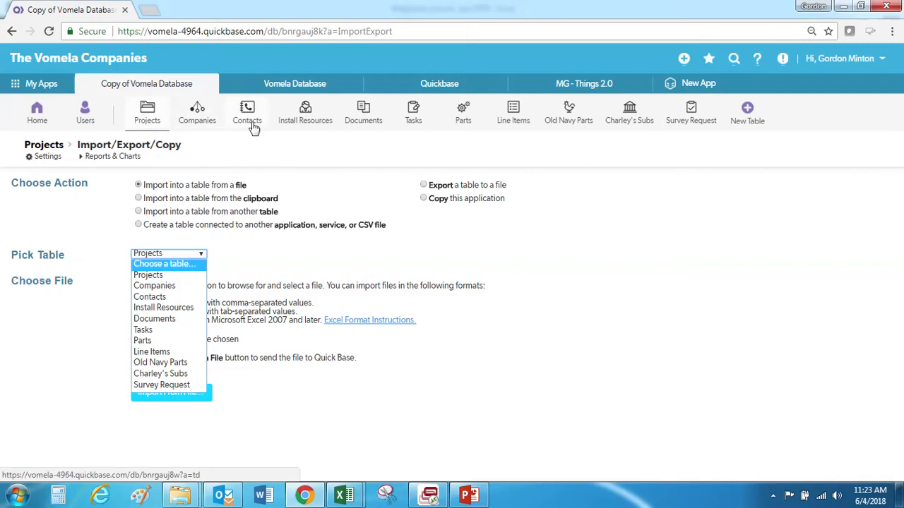
left_click(168, 276)
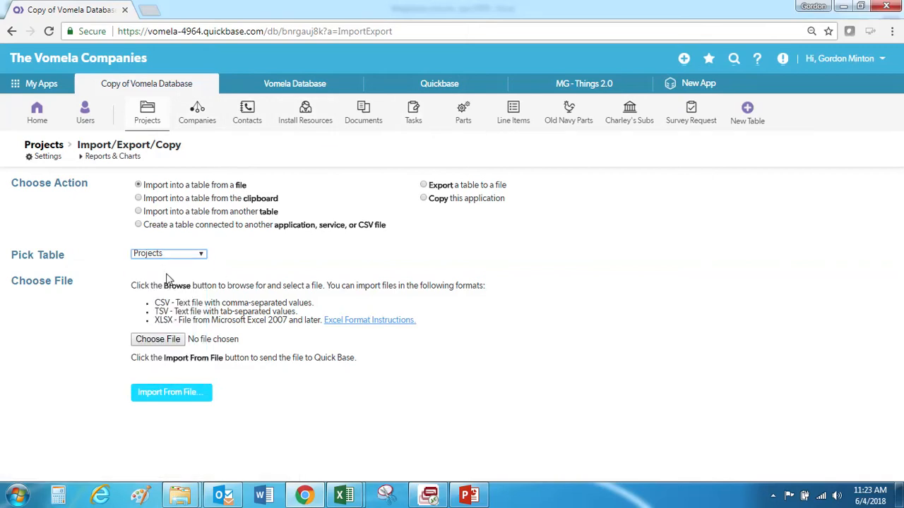
Choose the CSV version of Walgreens site list--per VPM from the Desktop and send it to the import mapping
left_click(168, 345)
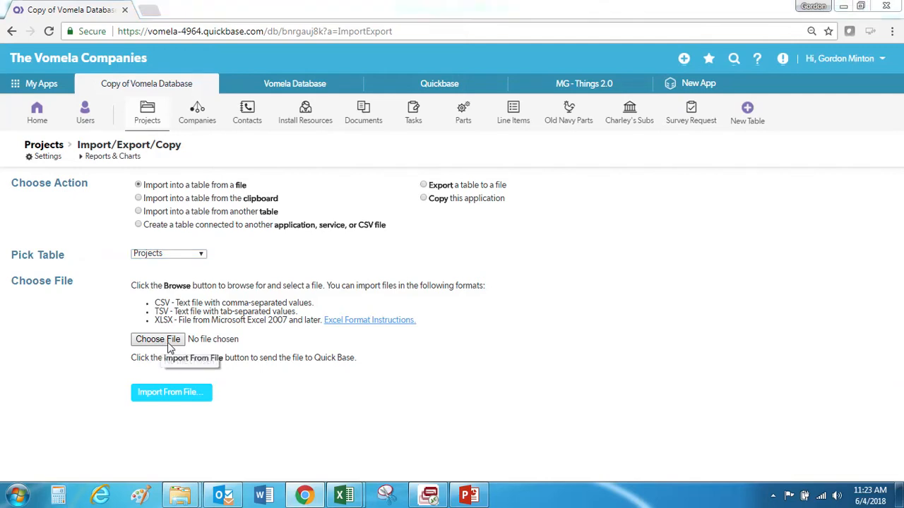
left_click(53, 92)
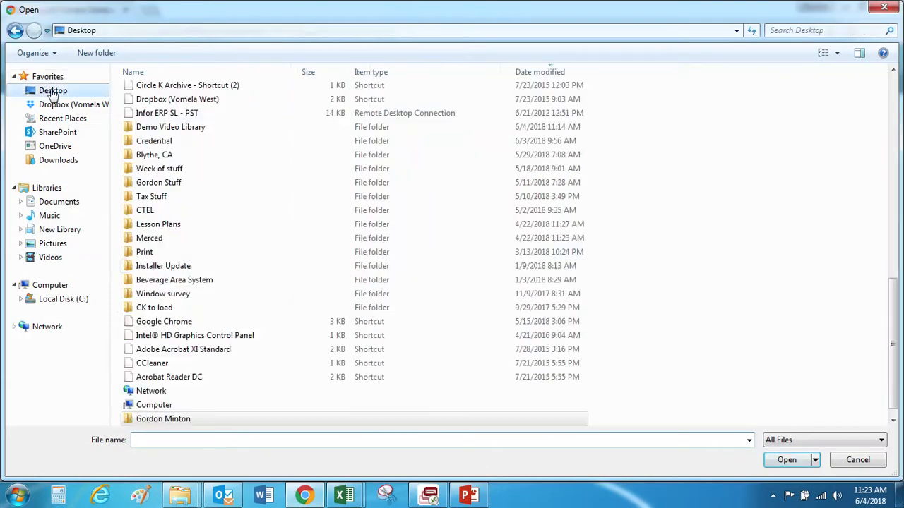
scroll(323, 267, "down", 1)
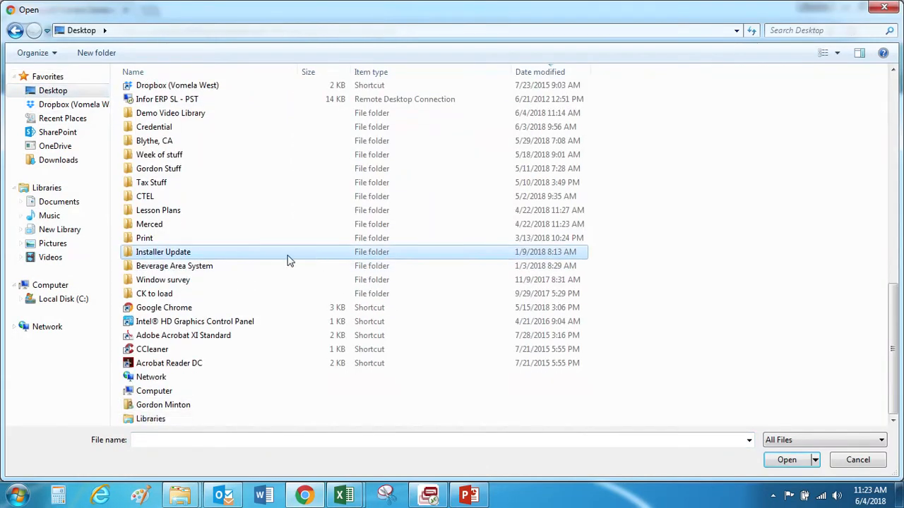
scroll(288, 259, "up", 12)
scroll(288, 259, "up", 2)
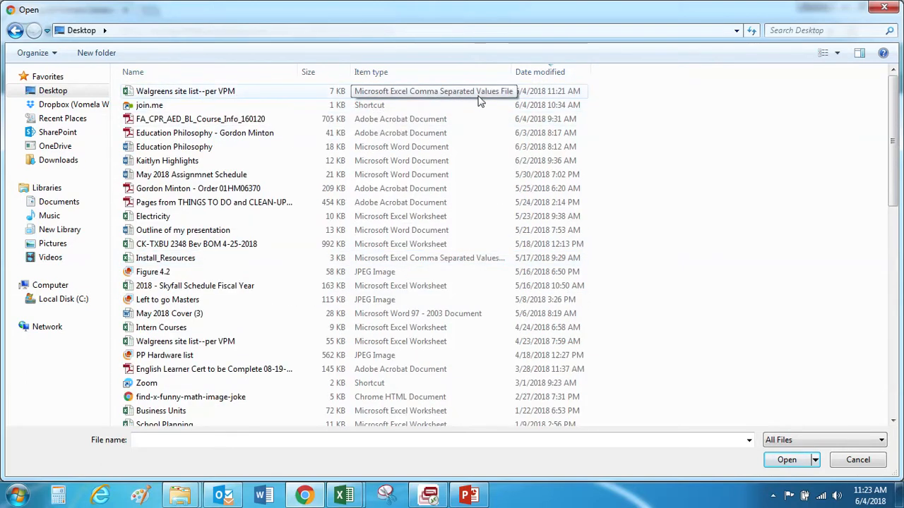
left_click(259, 93)
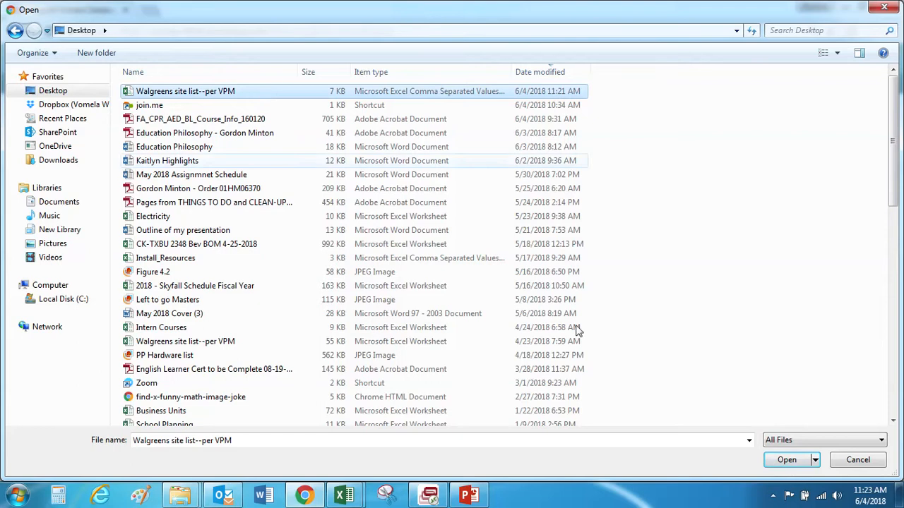
left_click(785, 459)
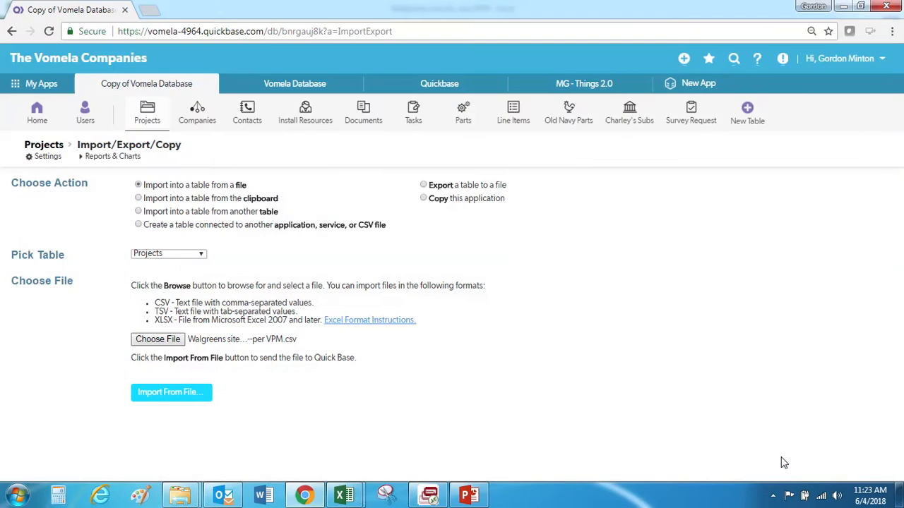
left_click(160, 400)
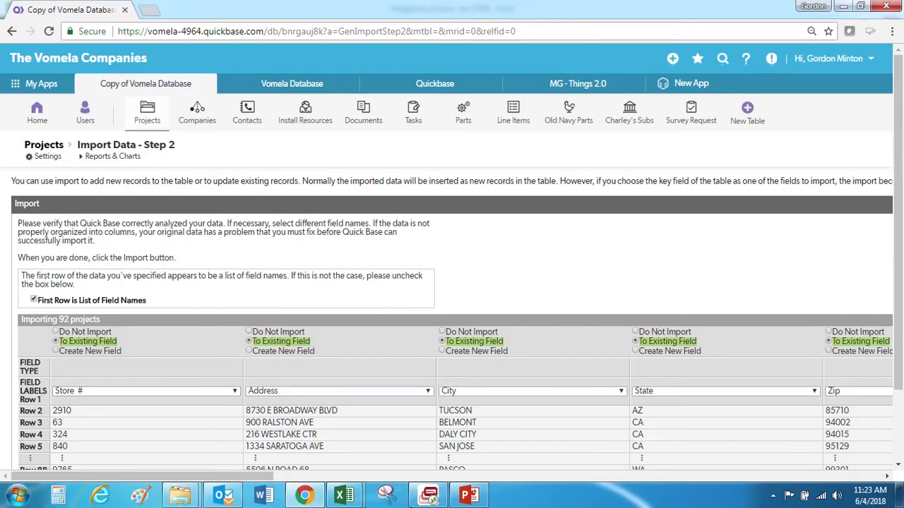
Check the import columns against the Excel site list's headings and set the Store # column to create a new field
mouse_move(346, 495)
left_click(402, 443)
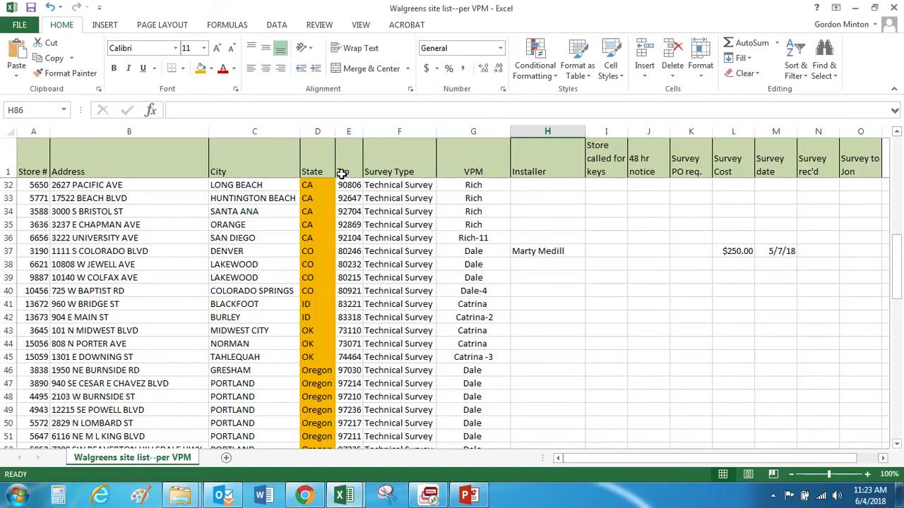
left_click(304, 495)
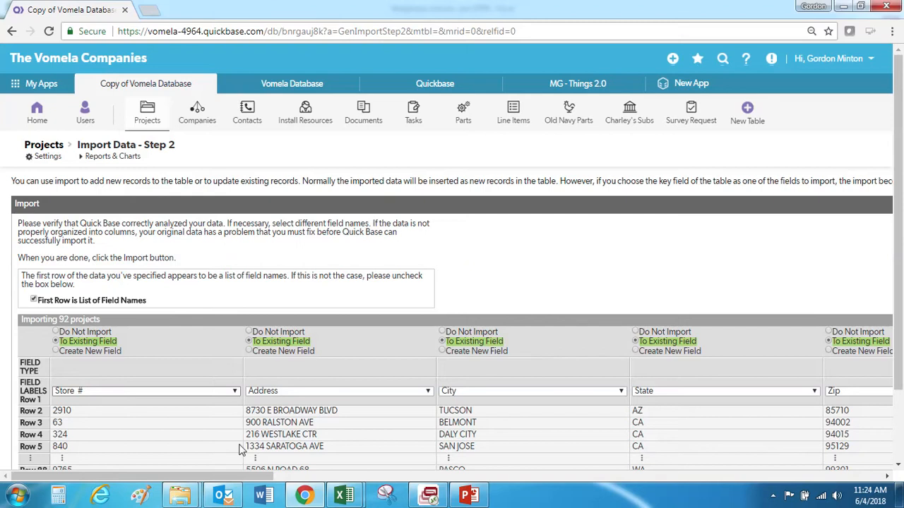
mouse_move(343, 495)
left_click(392, 432)
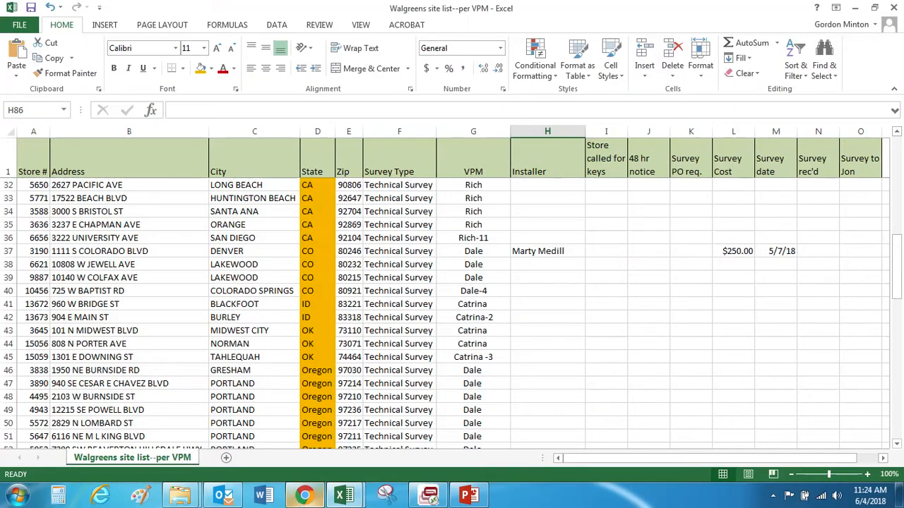
left_click(304, 496)
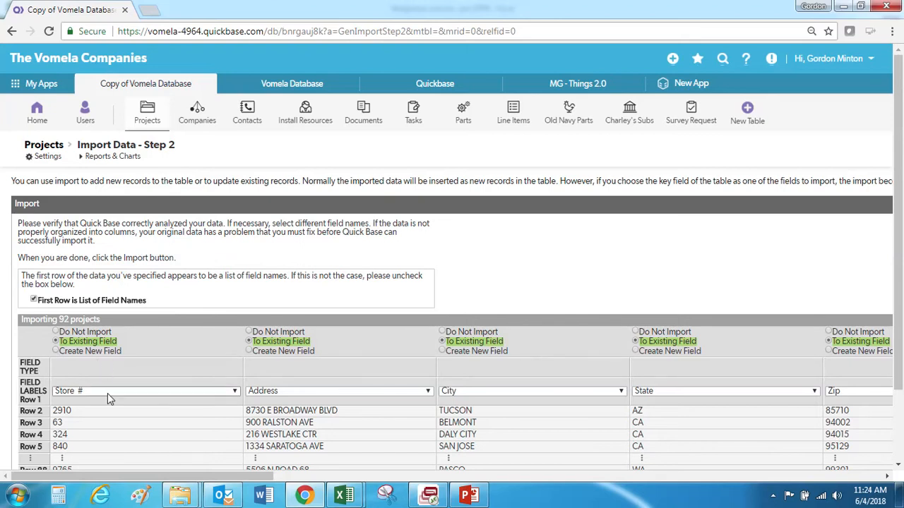
left_click(57, 350)
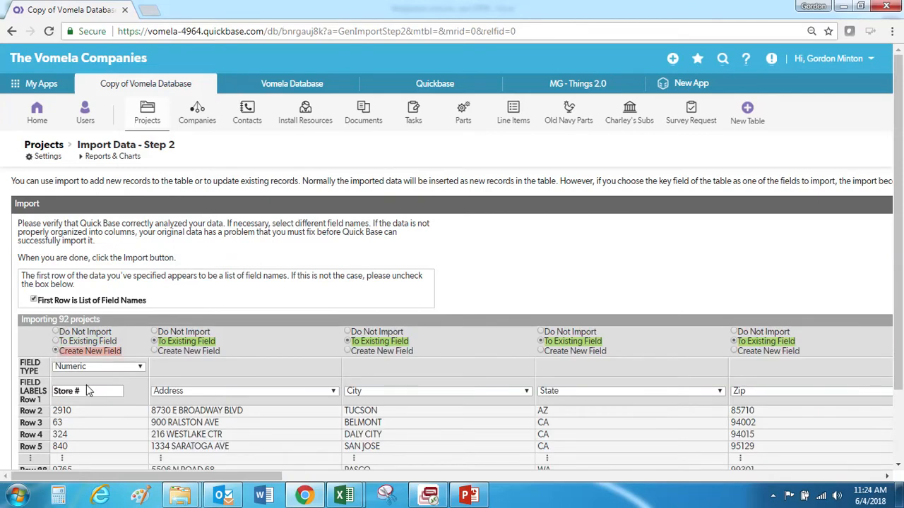
Map the Store # import column to its existing field and browse the field choices available for the Address column
left_click(55, 341)
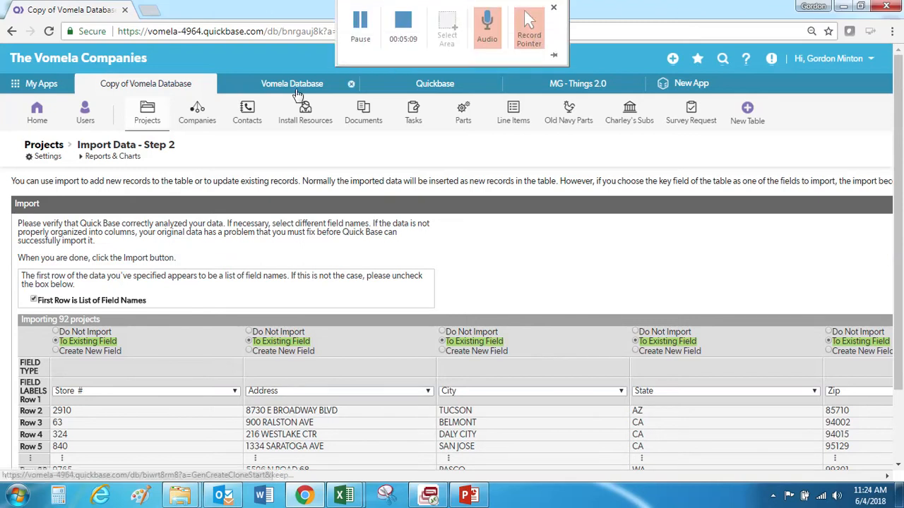
left_click(348, 392)
left_click(348, 392)
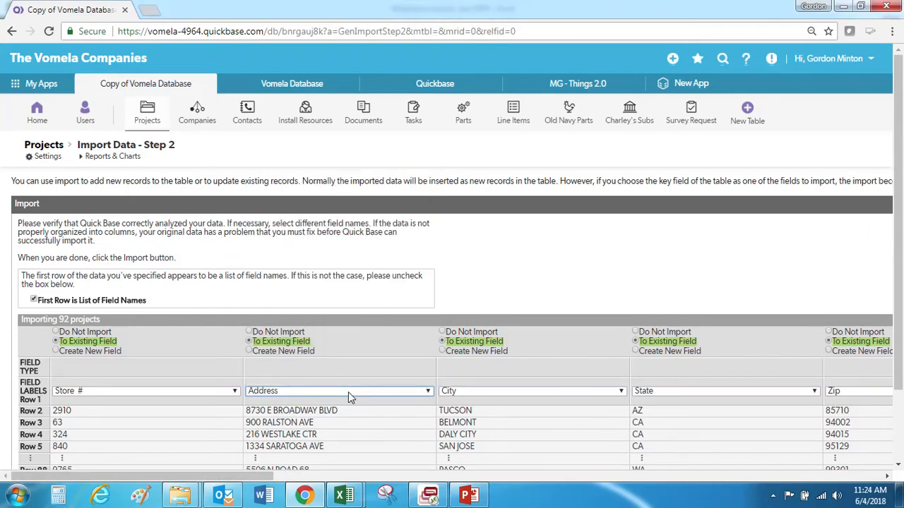
left_click(348, 392)
left_click_drag(431, 180, 434, 331)
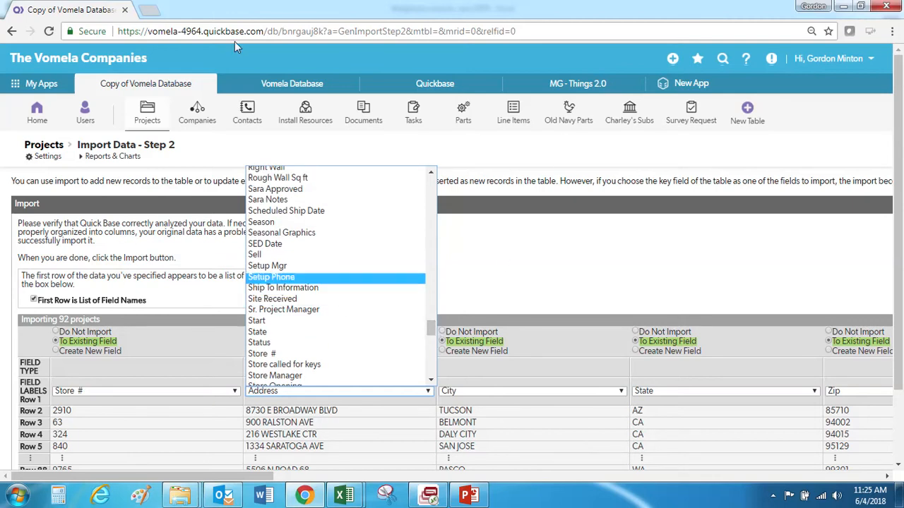
left_click(553, 165)
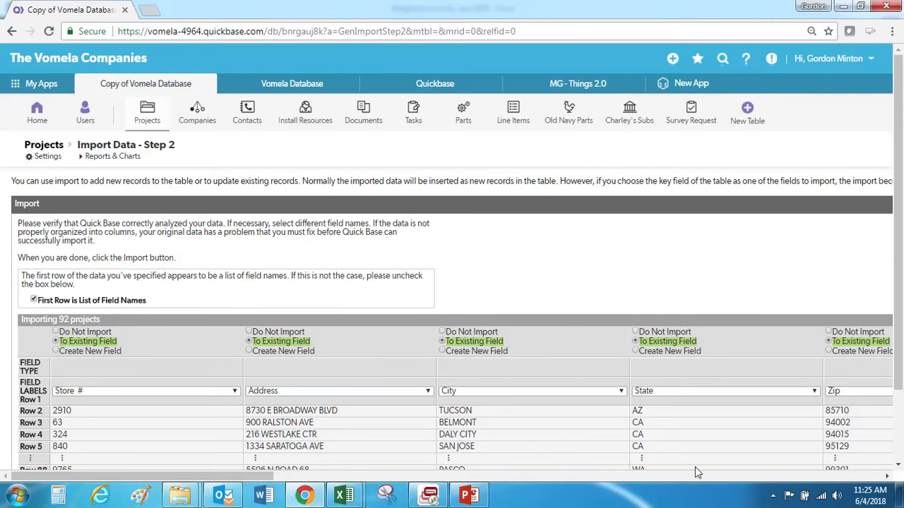
Try the Create New Field option for the Survey Type import column and restore To Existing Field
left_click_drag(247, 477, 436, 466)
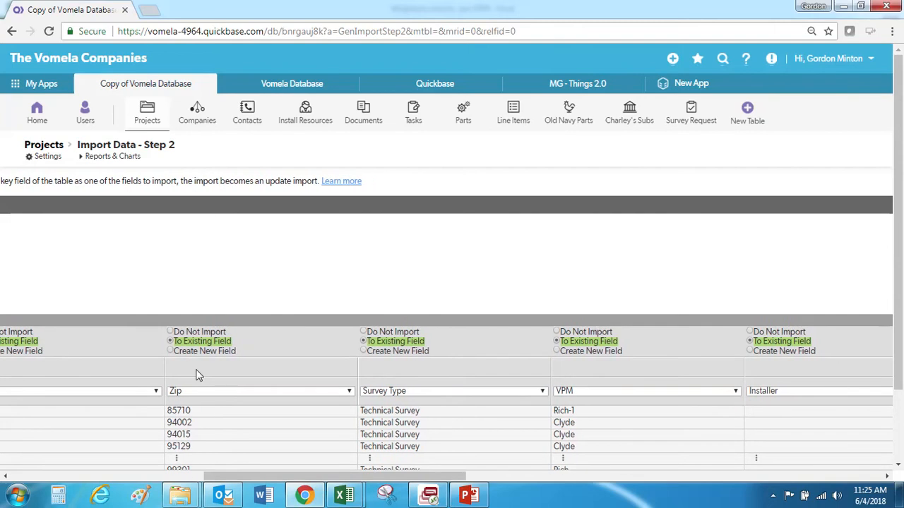
left_click(365, 352)
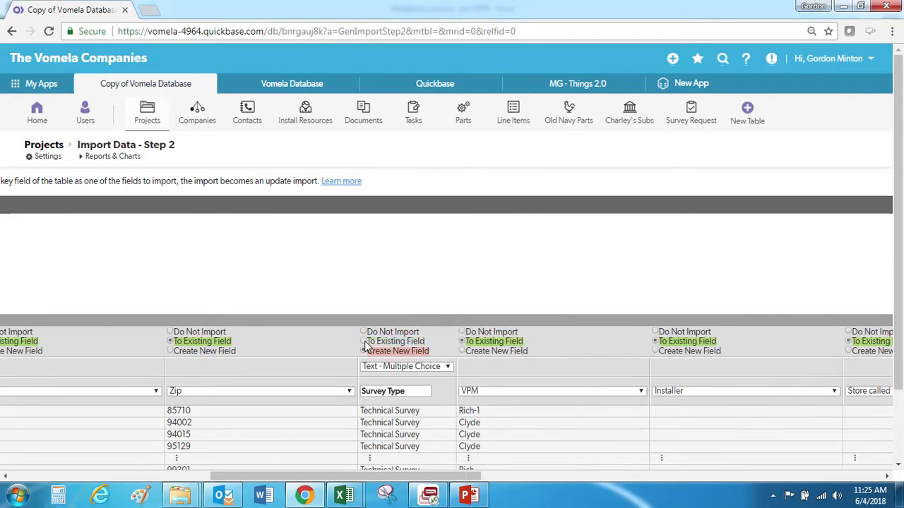
left_click(364, 342)
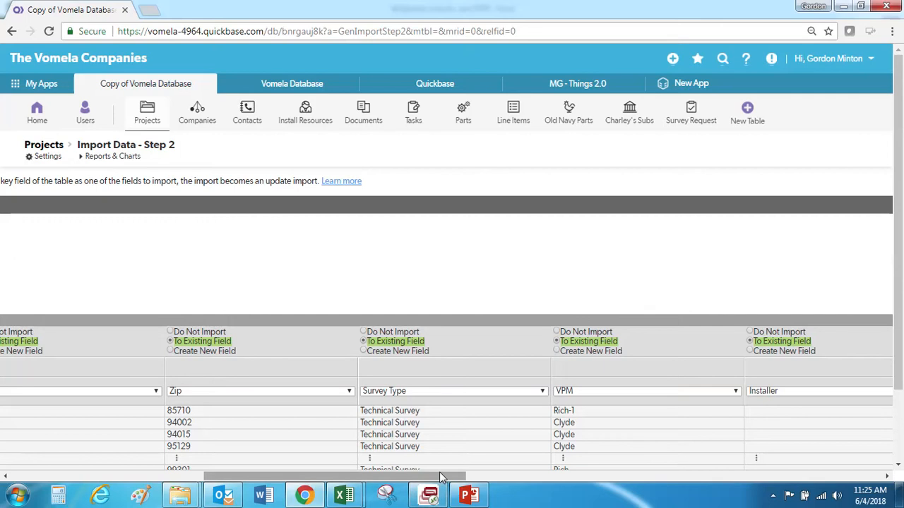
Examine the VPM column's field mapping and its sample values down to the last import row
left_click_drag(449, 466, 518, 461)
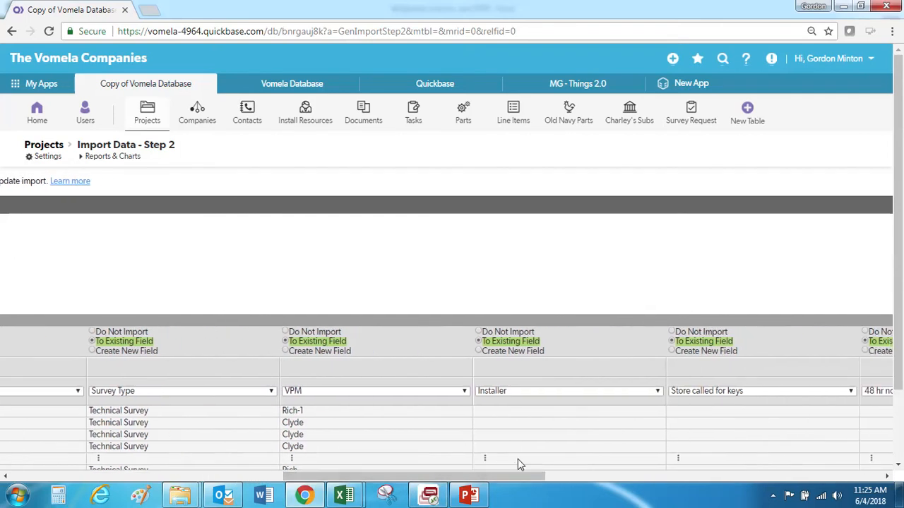
left_click(397, 393)
left_click(397, 397)
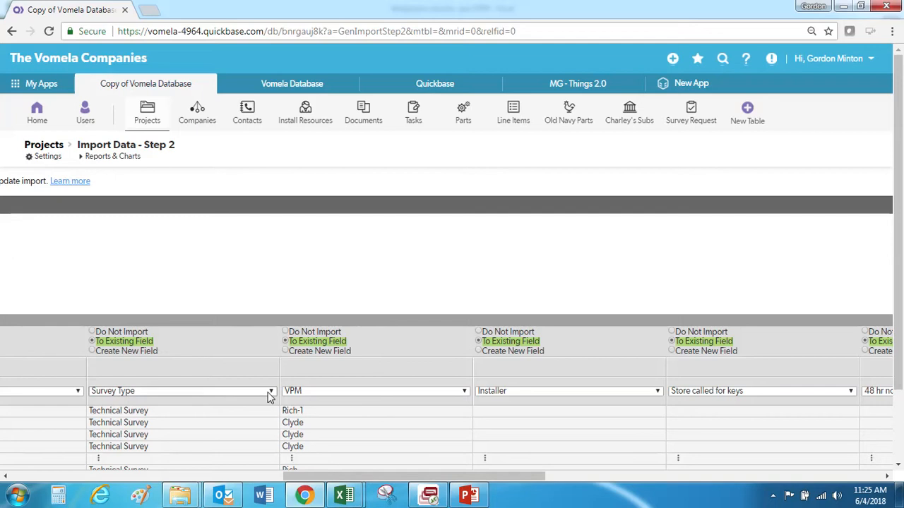
scroll(329, 424, "down", 2)
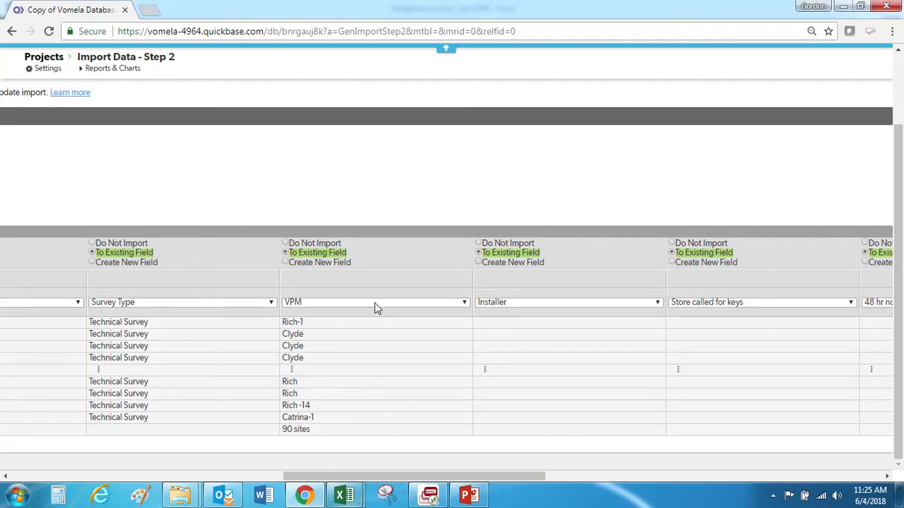
scroll(303, 309, "up", 2)
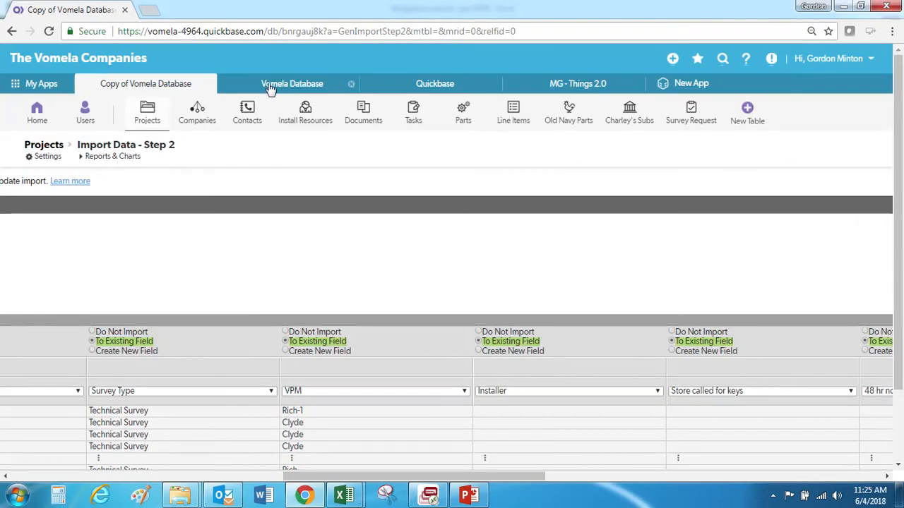
left_click(279, 86)
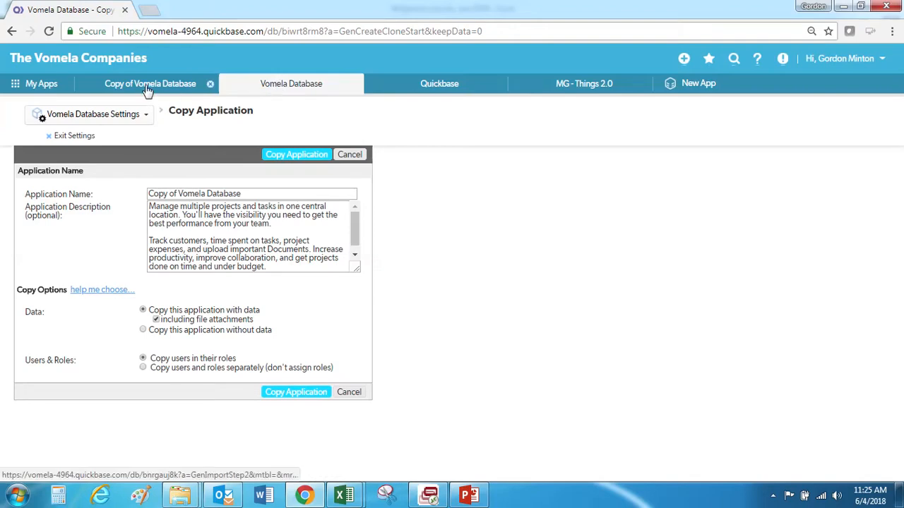
left_click(146, 84)
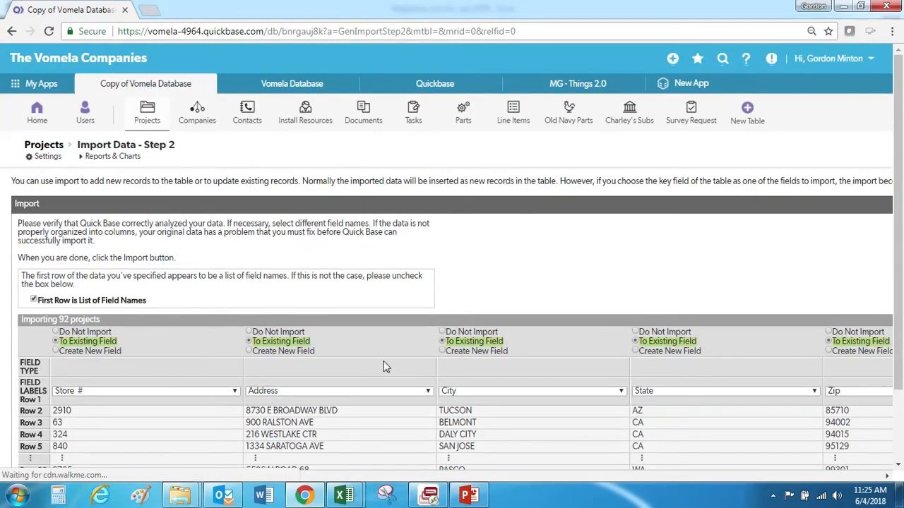
scroll(475, 366, "down", 2)
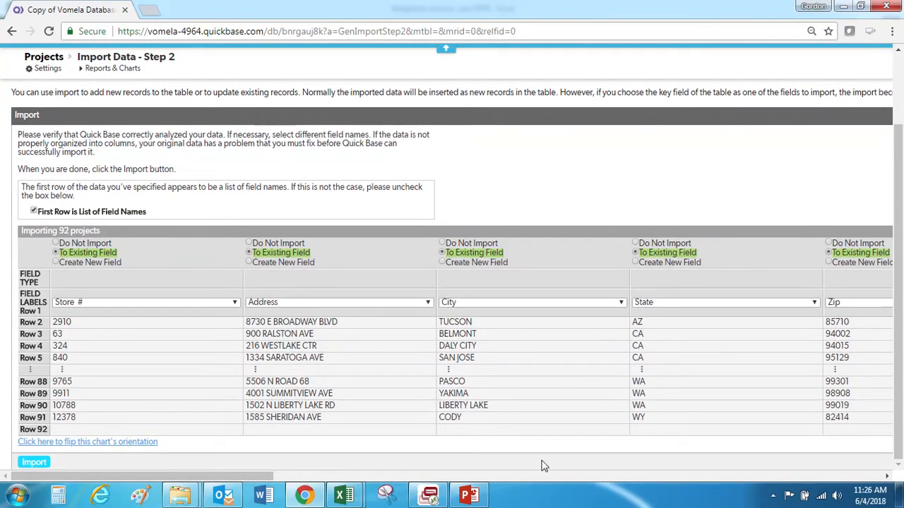
left_click_drag(197, 472, 480, 479)
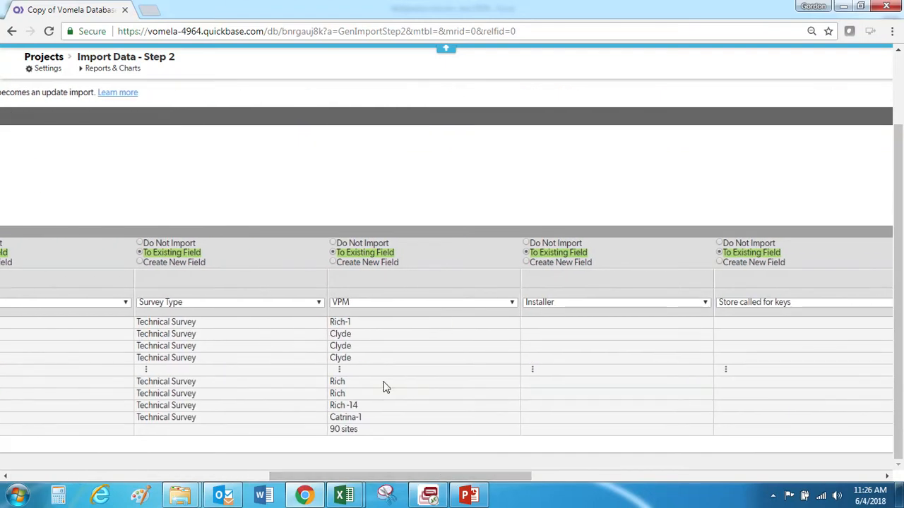
Switch to the Walgreens site list in Excel and remove the -11 suffix from the VPM name in cell G36
left_click(344, 494)
left_click(385, 438)
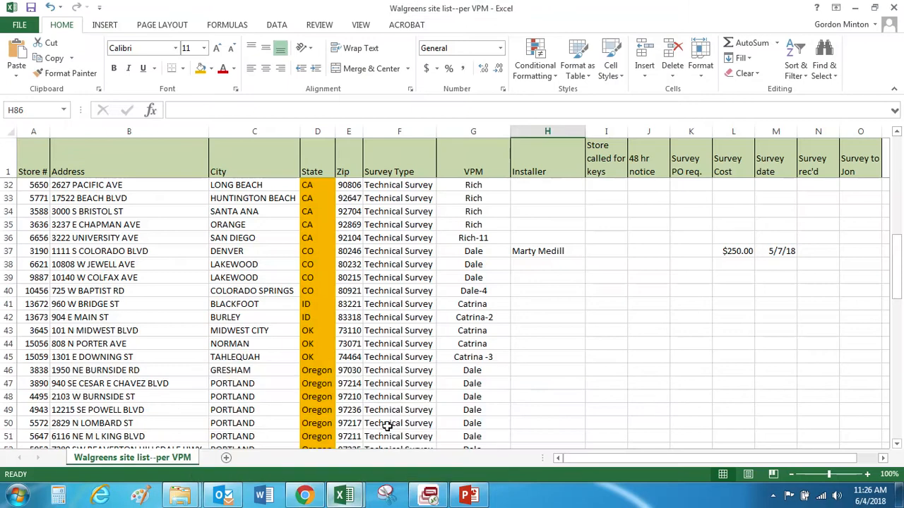
left_click(487, 291)
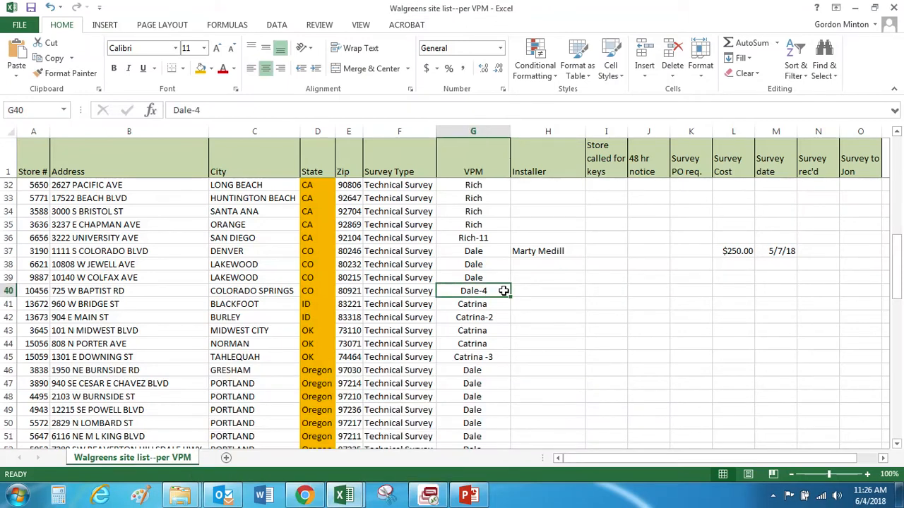
left_click(307, 497)
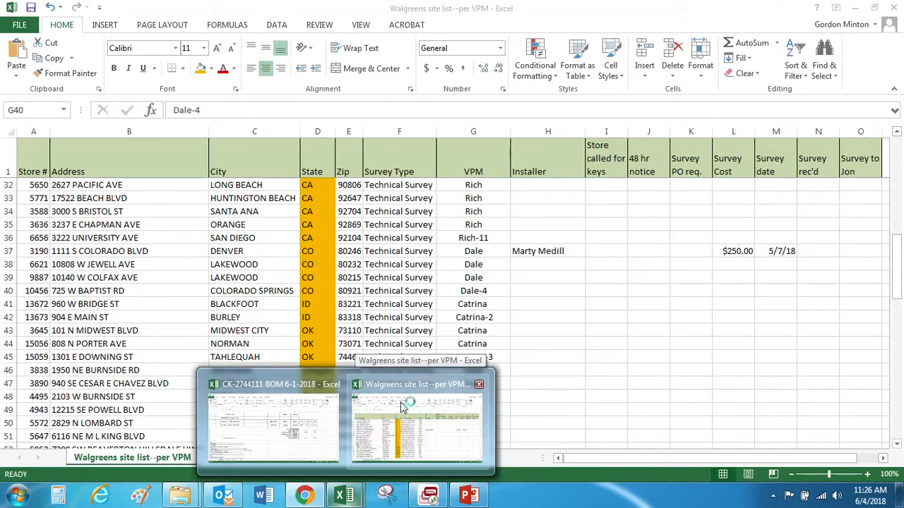
left_click(400, 407)
double_click(486, 238)
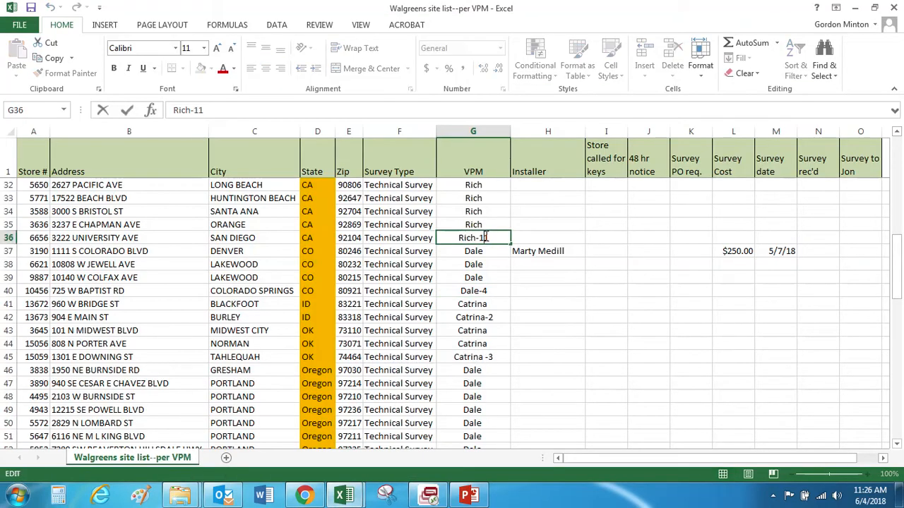
left_click_drag(485, 238, 480, 238)
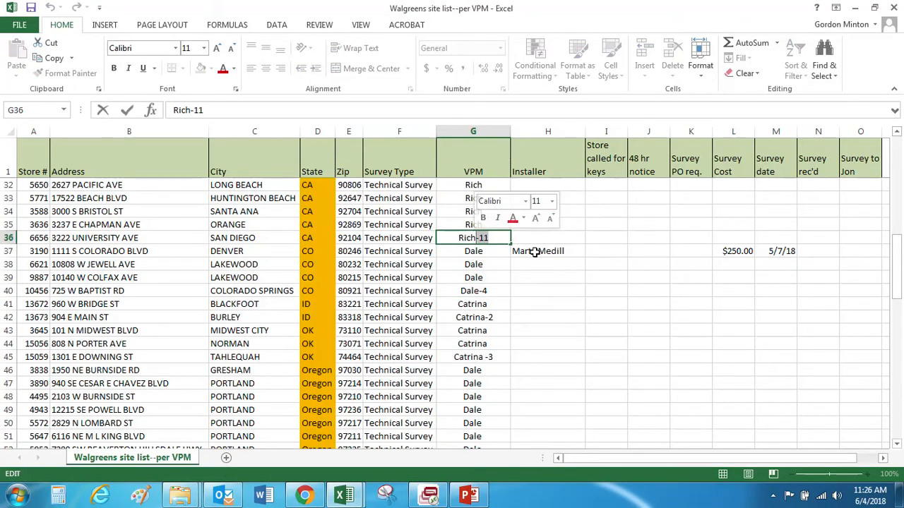
key("Delete")
Remove the -4 suffix from the VPM name in cell G40, keeping the full first name
double_click(485, 291)
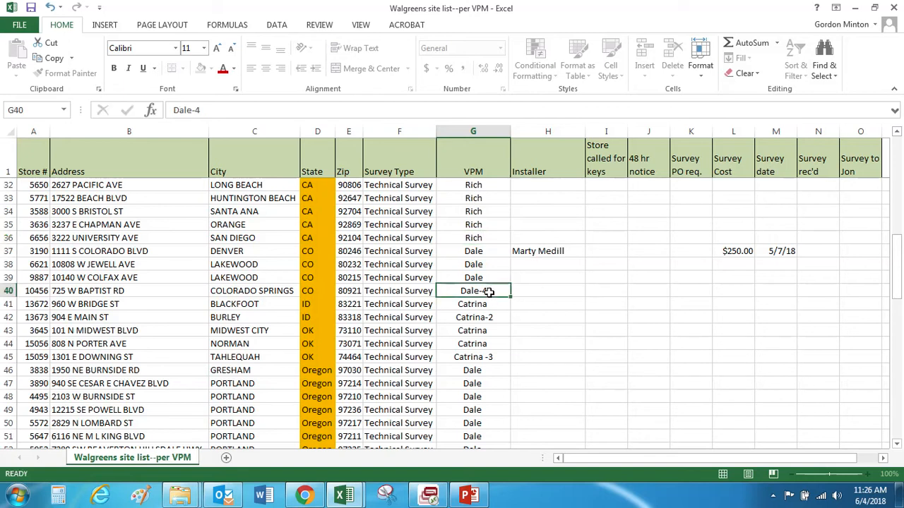
key("BackSpace")
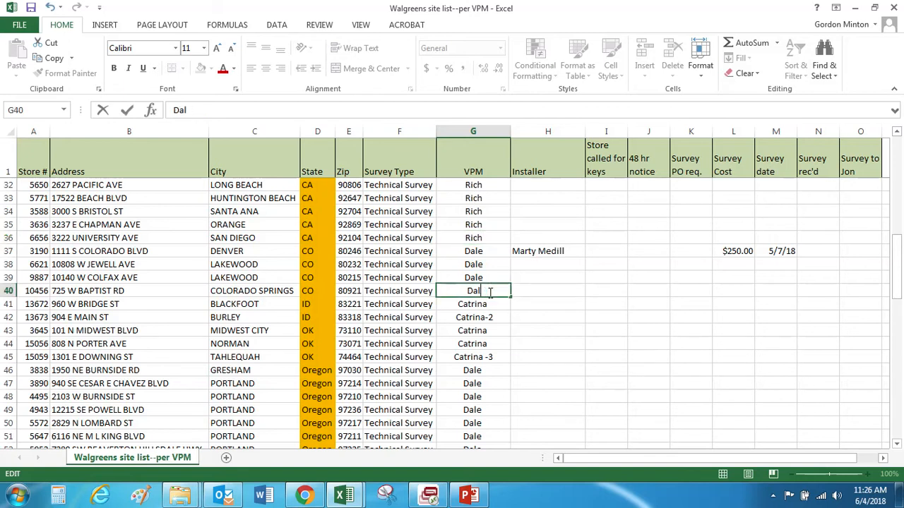
type("E")
key("Caps_Lock")
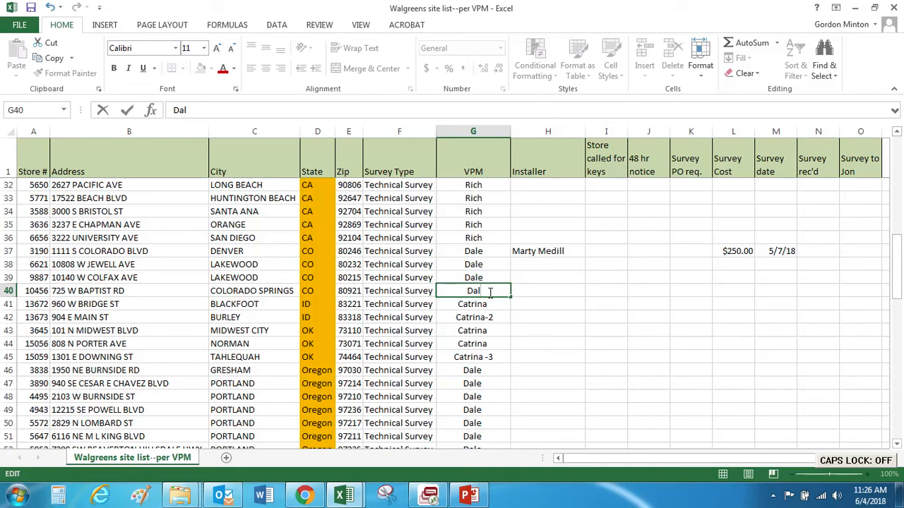
type("e")
Remove the -2 suffix from the VPM name in G42 and the -3 suffix from the one in G45
double_click(490, 317)
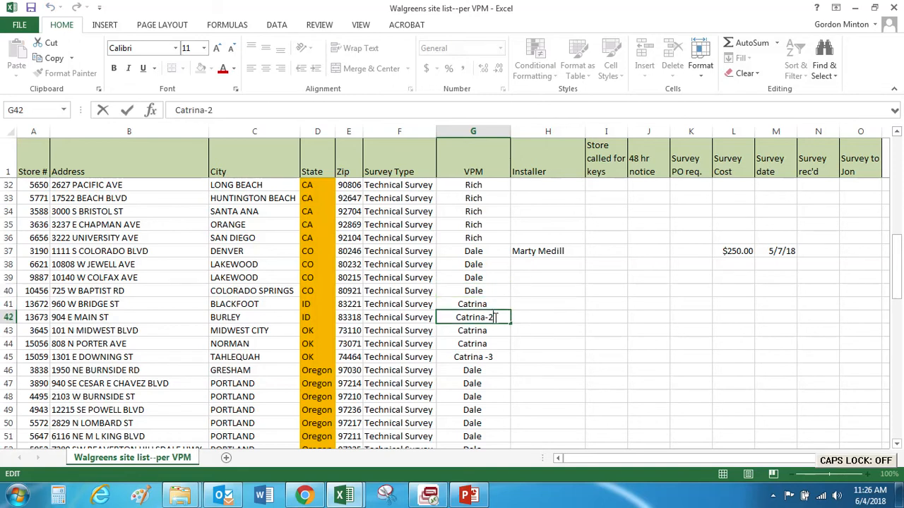
key("BackSpace")
key("BackSpace")
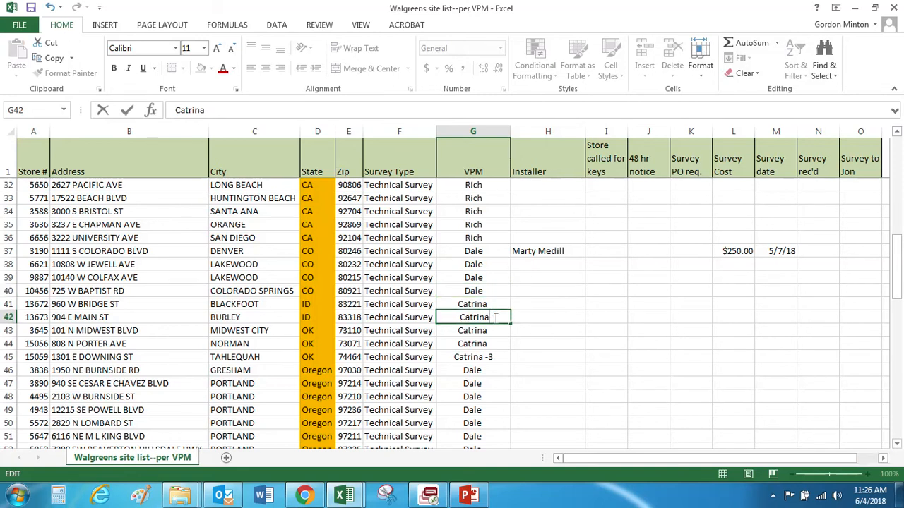
left_click(489, 360)
double_click(494, 357)
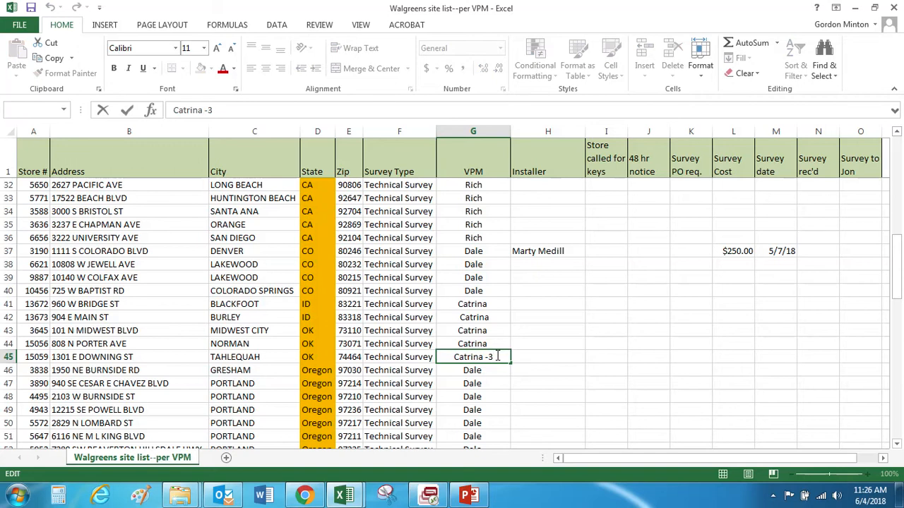
key("BackSpace")
key("BackSpace")
key("BackSpace")
left_click(491, 370)
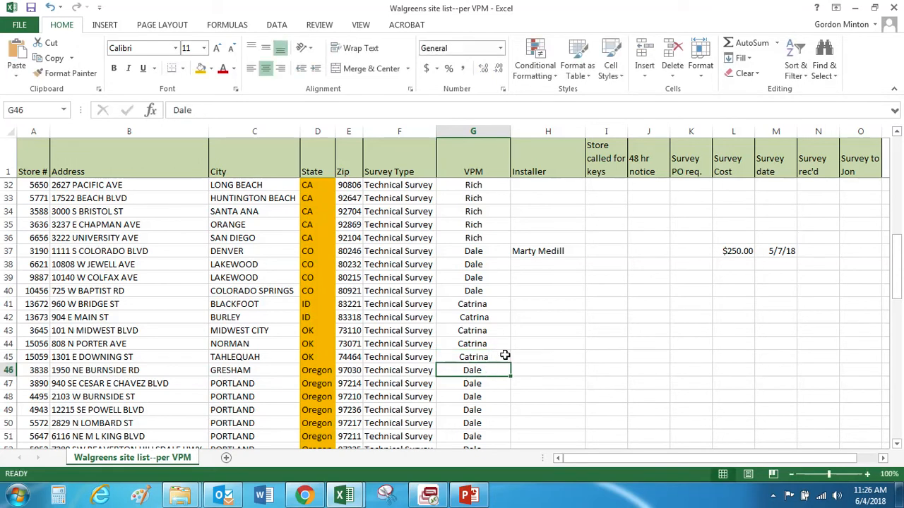
Remove the -17 suffix from the VPM name in cell G62, on the Bend, Oregon row
scroll(487, 381, "down", 4)
scroll(483, 388, "down", 2)
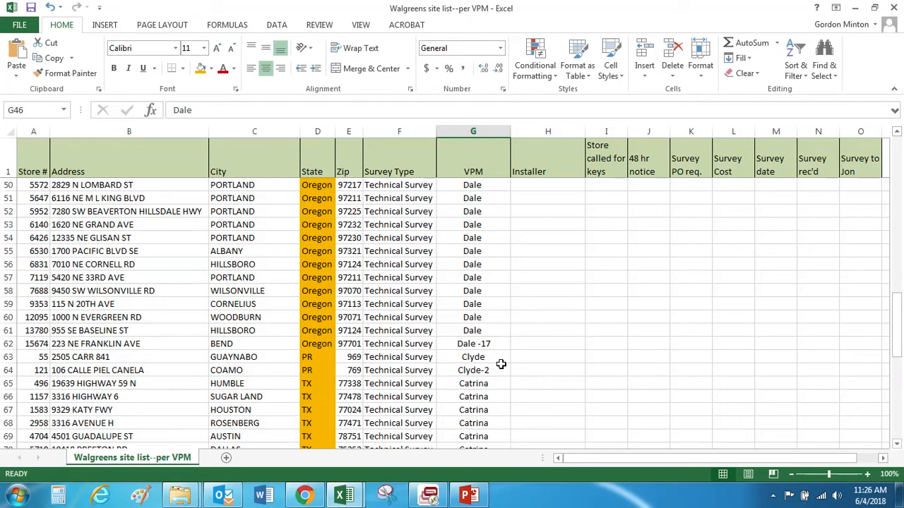
left_click(501, 343)
double_click(498, 344)
key("BackSpace")
key("BackSpace")
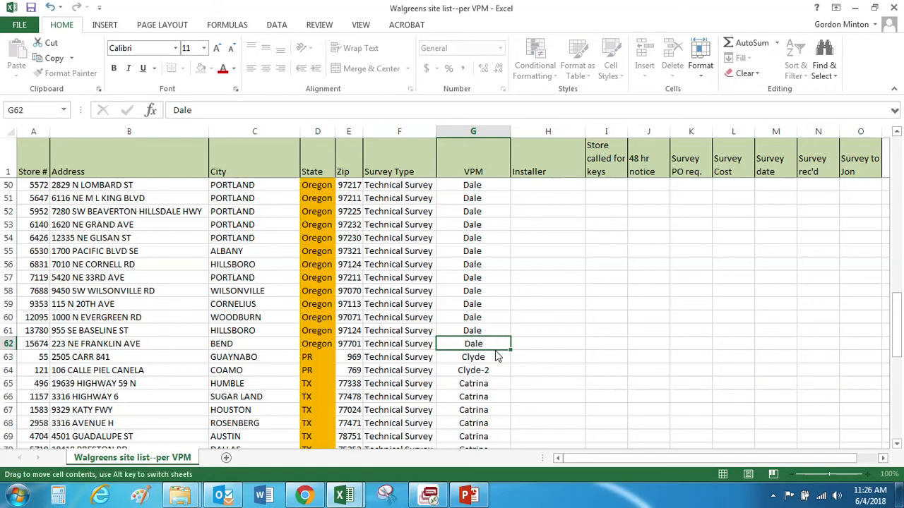
left_click(487, 370)
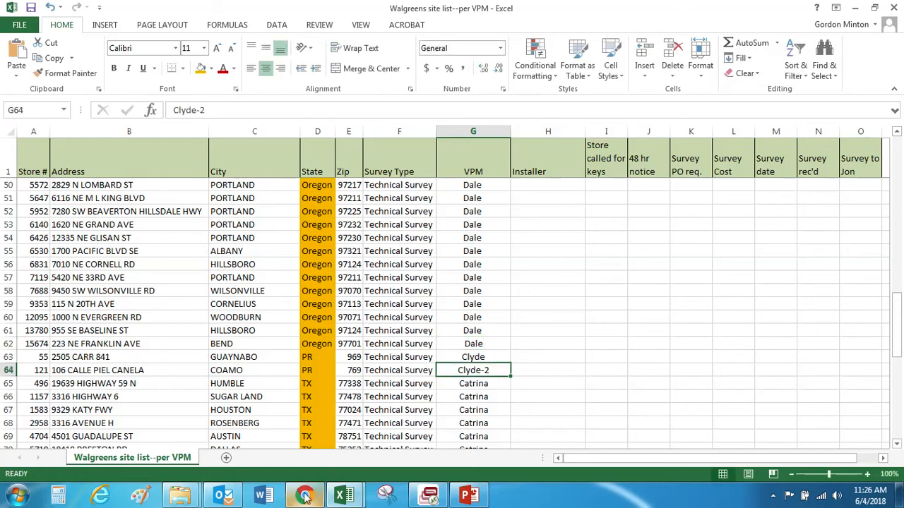
mouse_move(306, 500)
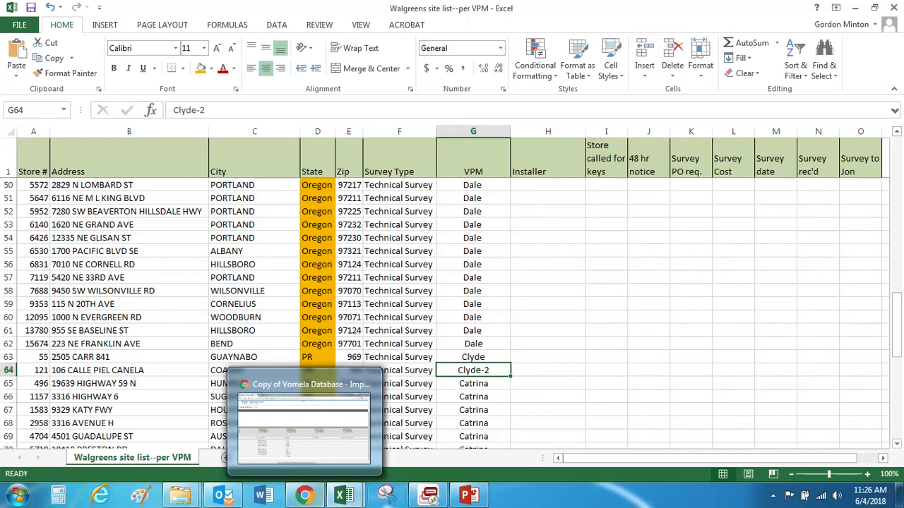
mouse_move(429, 498)
left_click(548, 329)
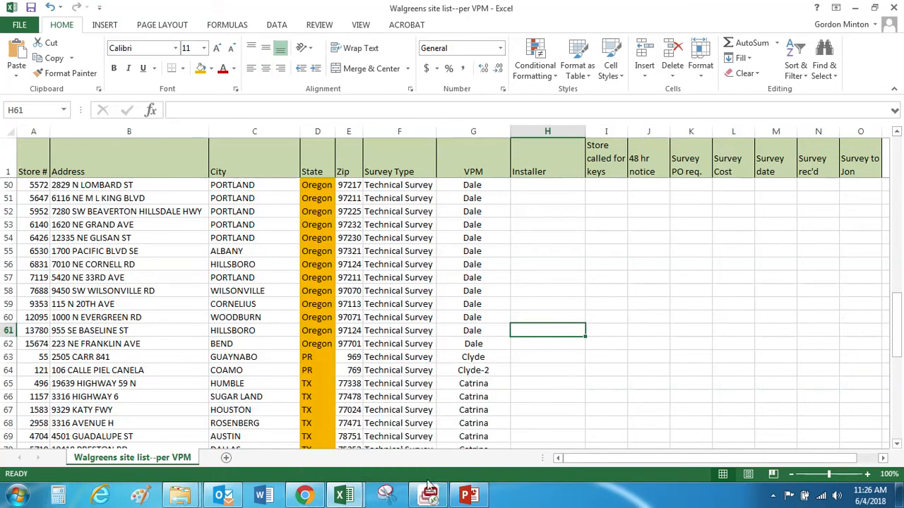
Return to the Quickbase import mapping in Chrome, set the VPM column to Do Not Import, and restore it to To Existing Field
left_click(305, 496)
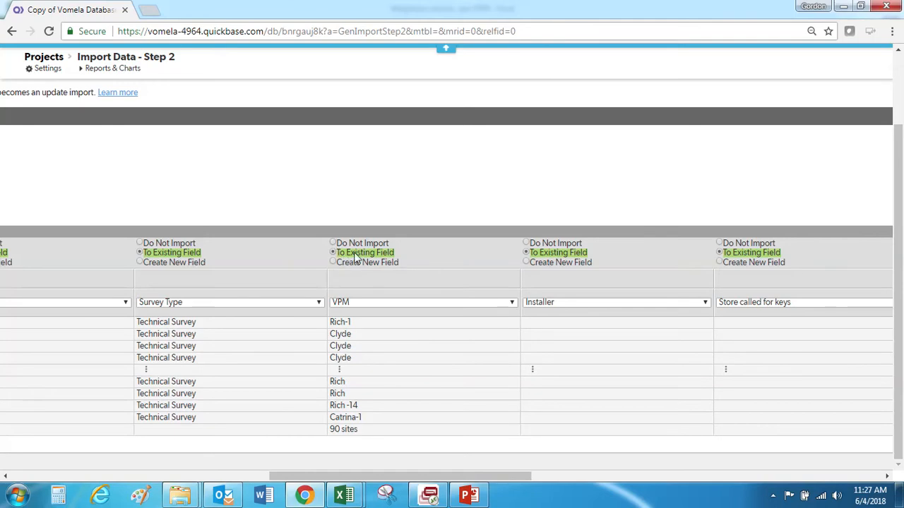
left_click(333, 243)
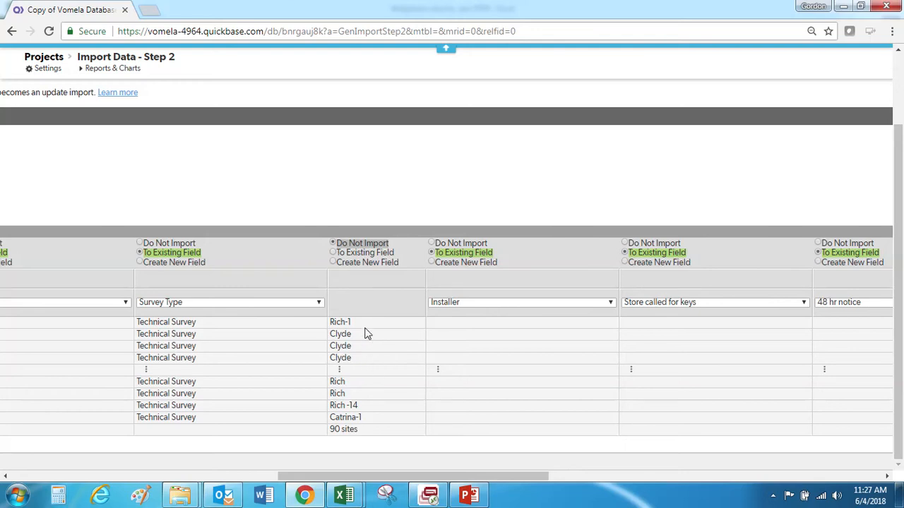
left_click(335, 254)
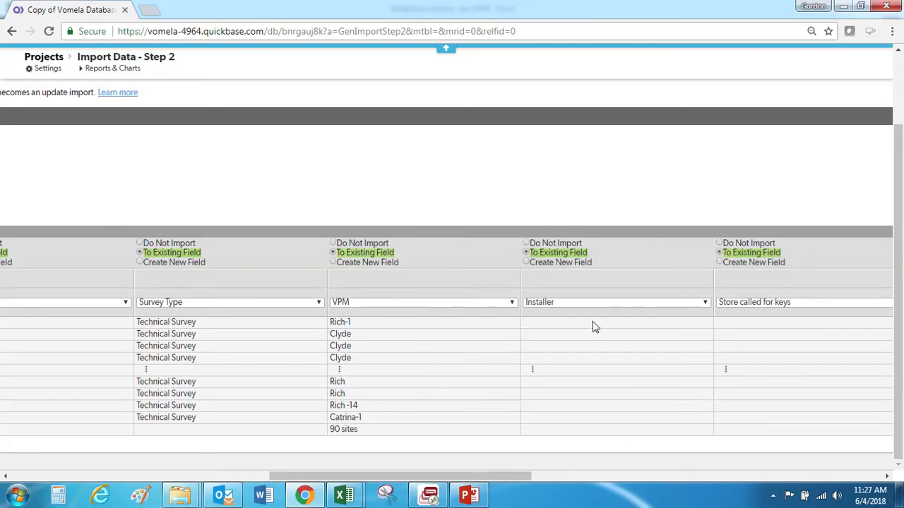
Set the Installer, Store called for keys, 48 hr notice, Store Type and Survey Cost columns to Do Not Import
left_click_drag(514, 473, 599, 475)
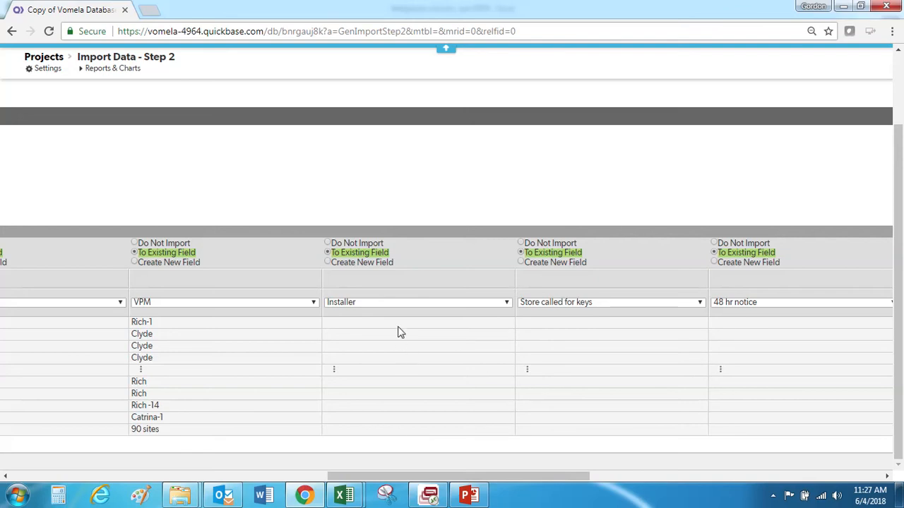
left_click(327, 243)
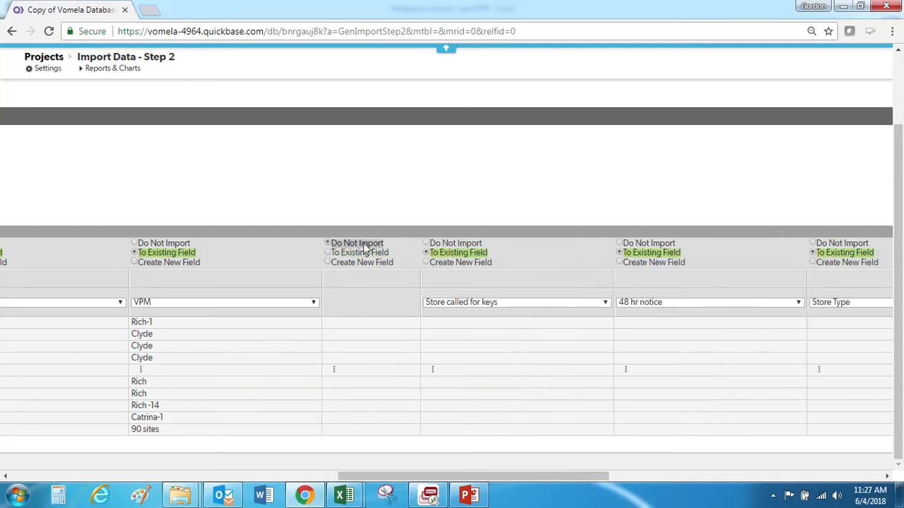
left_click(426, 243)
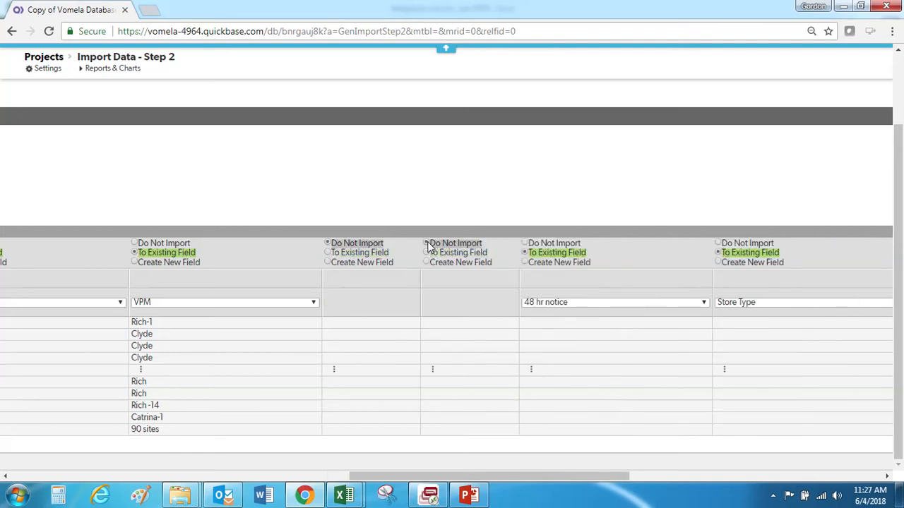
left_click(524, 244)
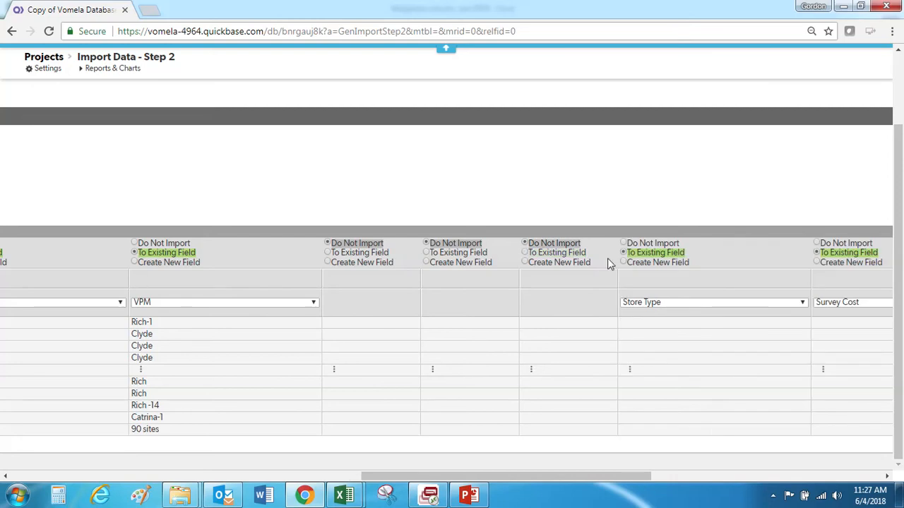
left_click(624, 243)
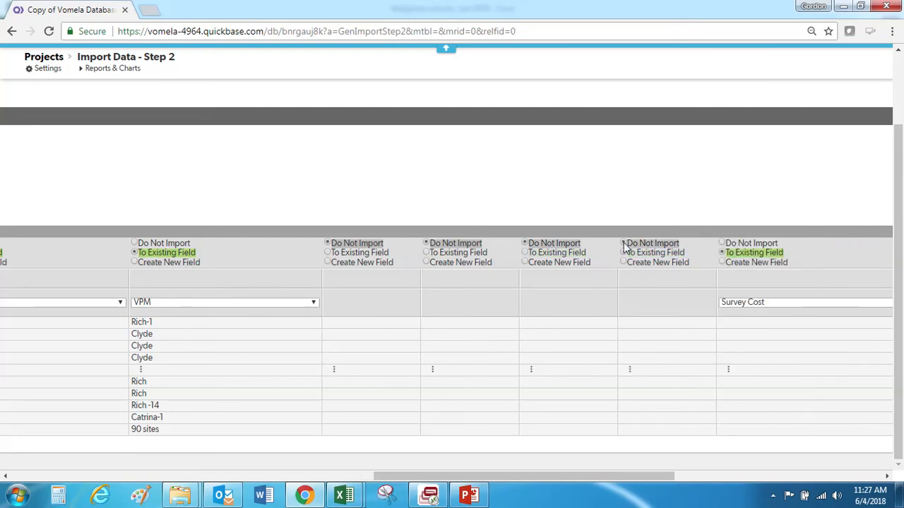
left_click(721, 243)
Exclude the remaining columns, including Survey Rec'd and Survey to Jon, run the import, and open the Projects table's home page
left_click_drag(709, 474, 819, 477)
left_click(466, 242)
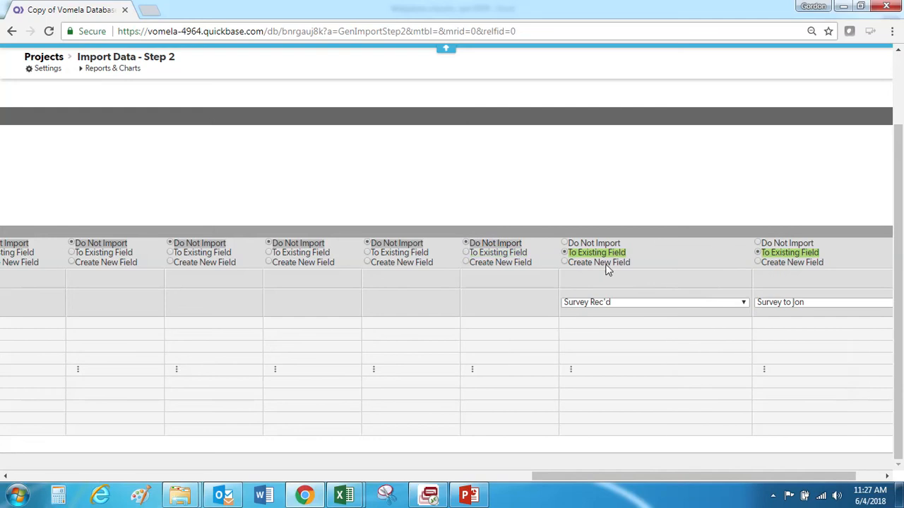
left_click(570, 244)
left_click(664, 243)
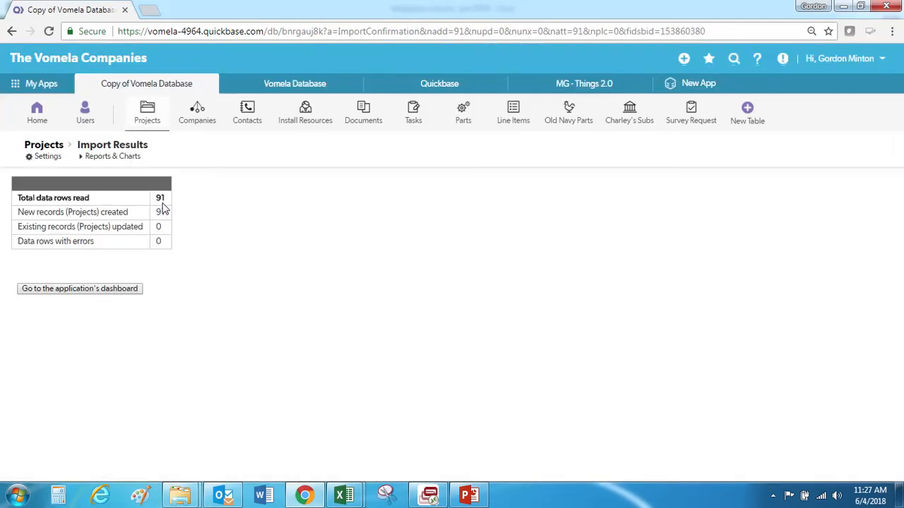
left_click(145, 125)
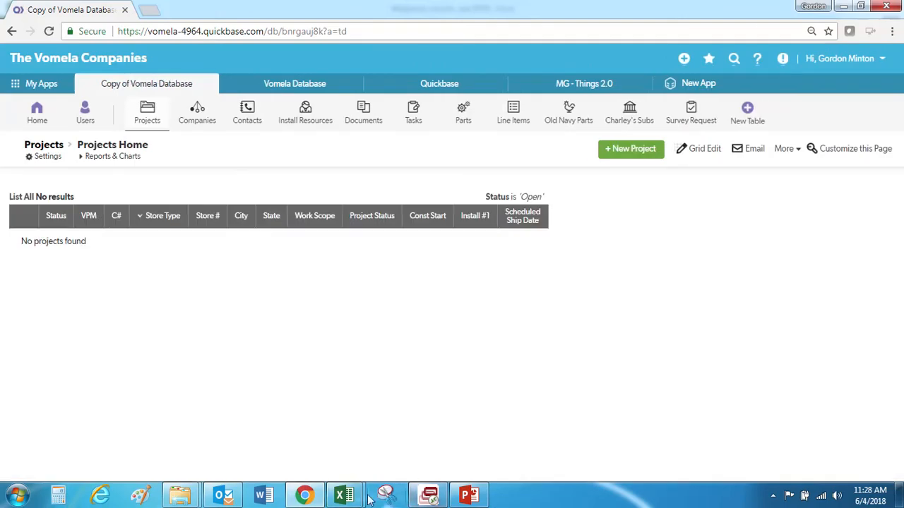
Switch to the Walgreens site list in Excel and insert a column before Installer with the header Status
mouse_move(344, 495)
left_click(403, 416)
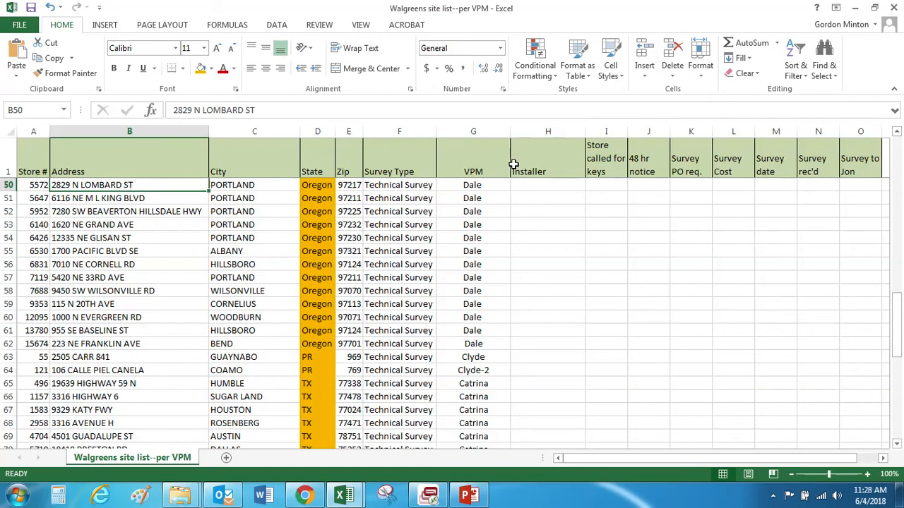
left_click(539, 134)
right_click(539, 134)
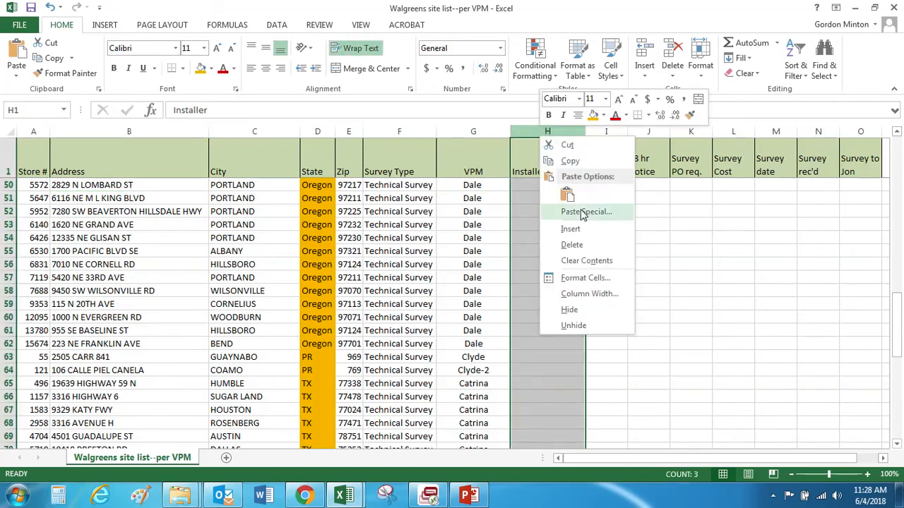
left_click(586, 235)
left_click(549, 170)
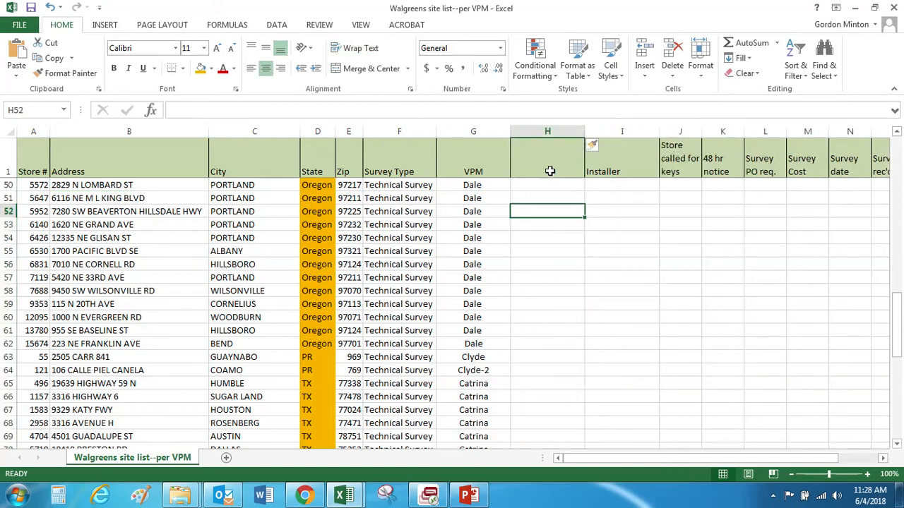
type("Statue")
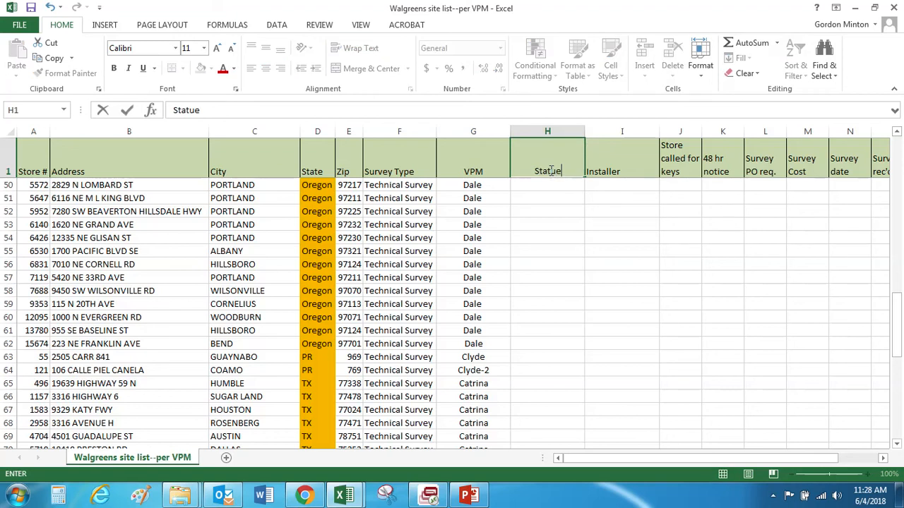
key("BackSpace")
type("s")
left_click(601, 252)
Enter Open in the Status column for the store in row 50, in cell H50
left_click(538, 187)
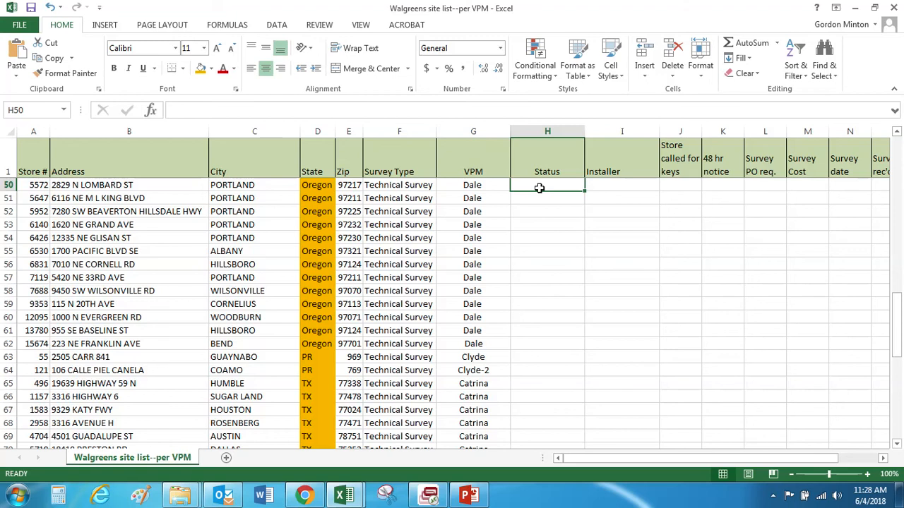
type("Open")
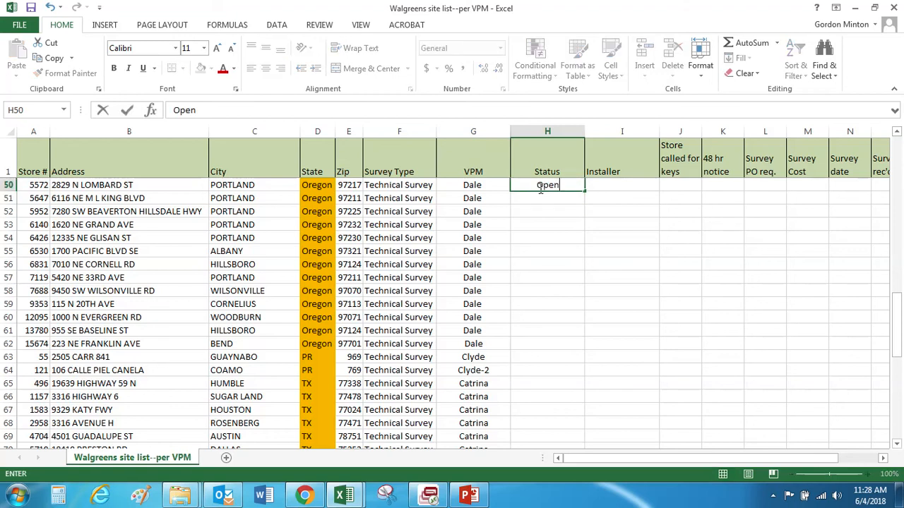
key("Return")
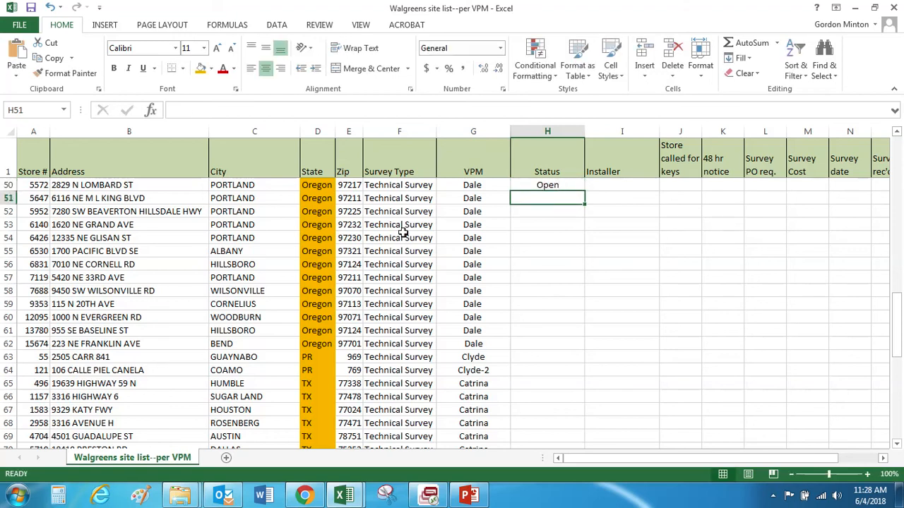
left_click(33, 184)
double_click(32, 184)
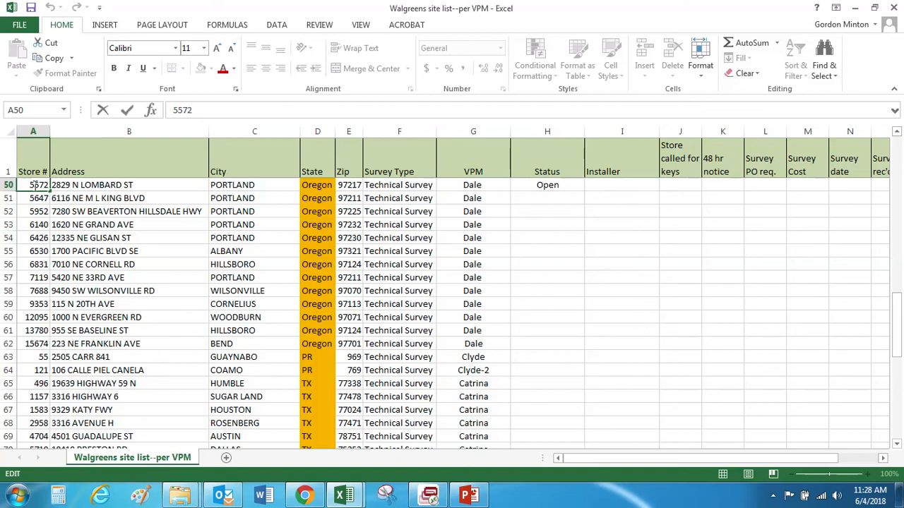
double_click(35, 184)
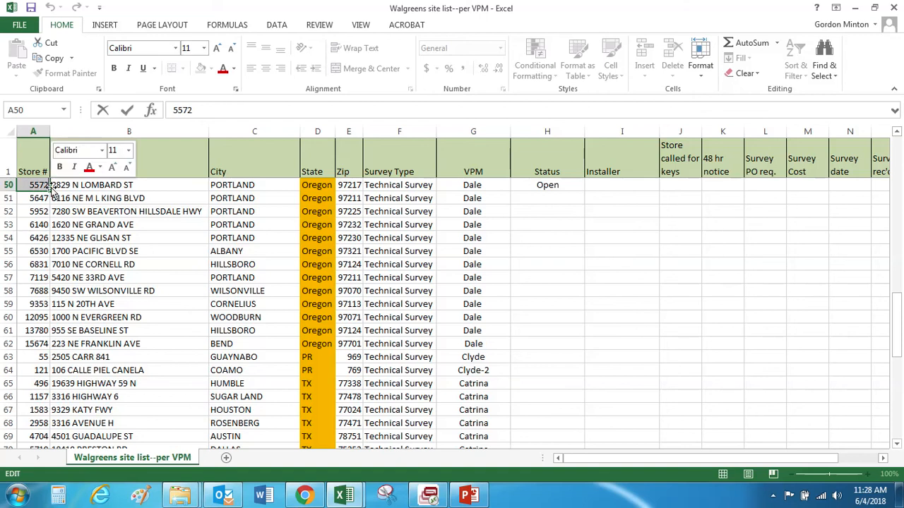
Return to Quickbase in Chrome, reload the Projects home page, and show its available reports and charts
left_click(304, 496)
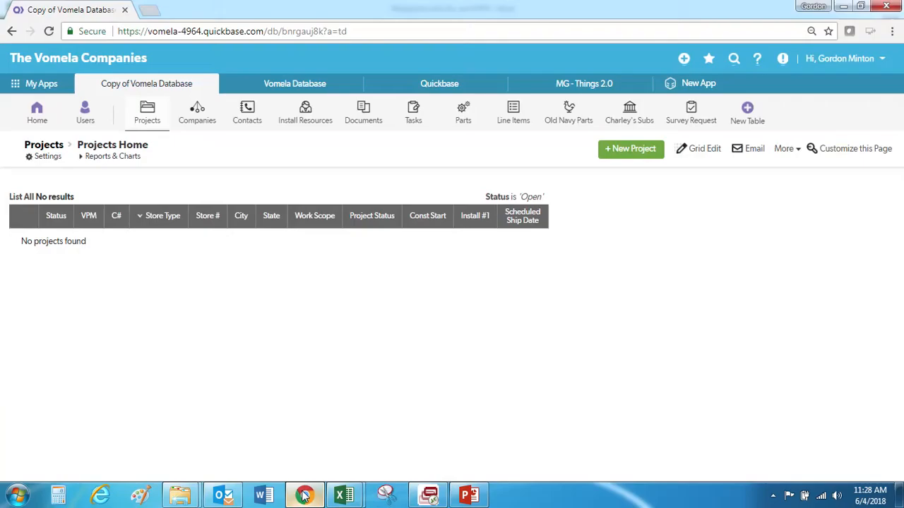
left_click(147, 117)
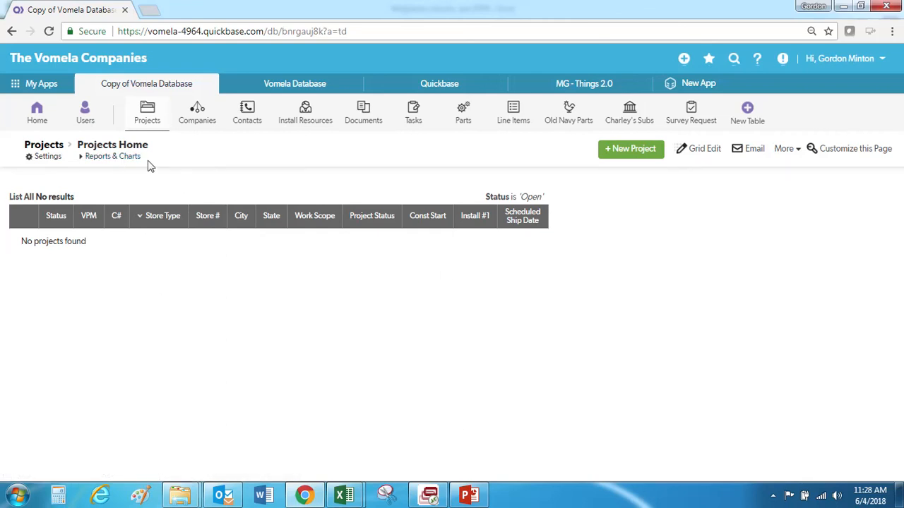
left_click(105, 157)
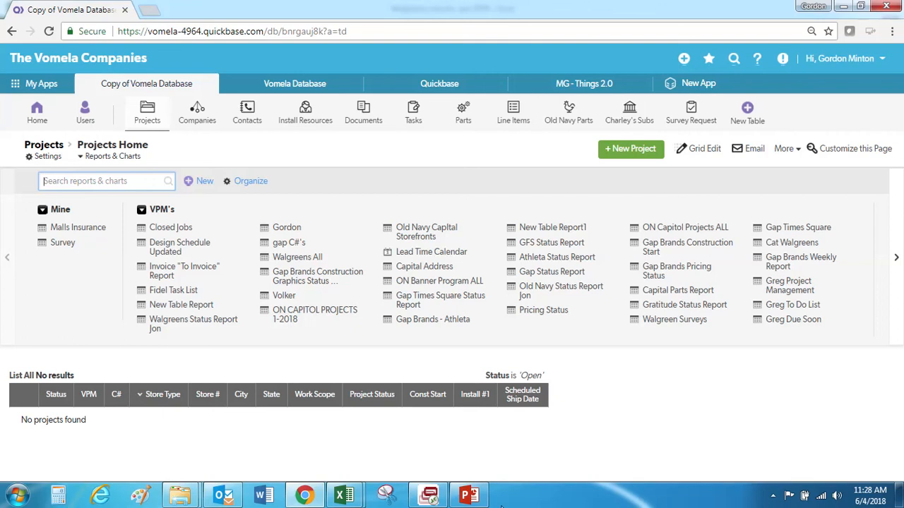
left_click(469, 495)
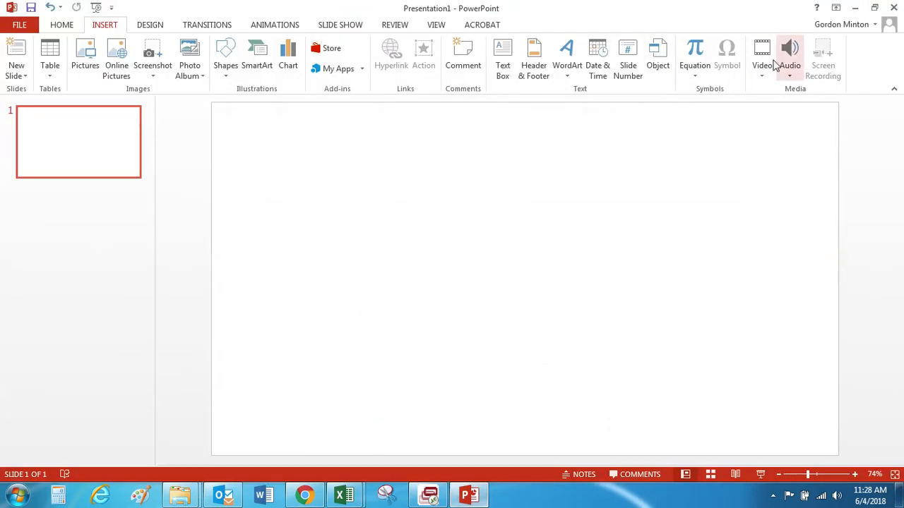